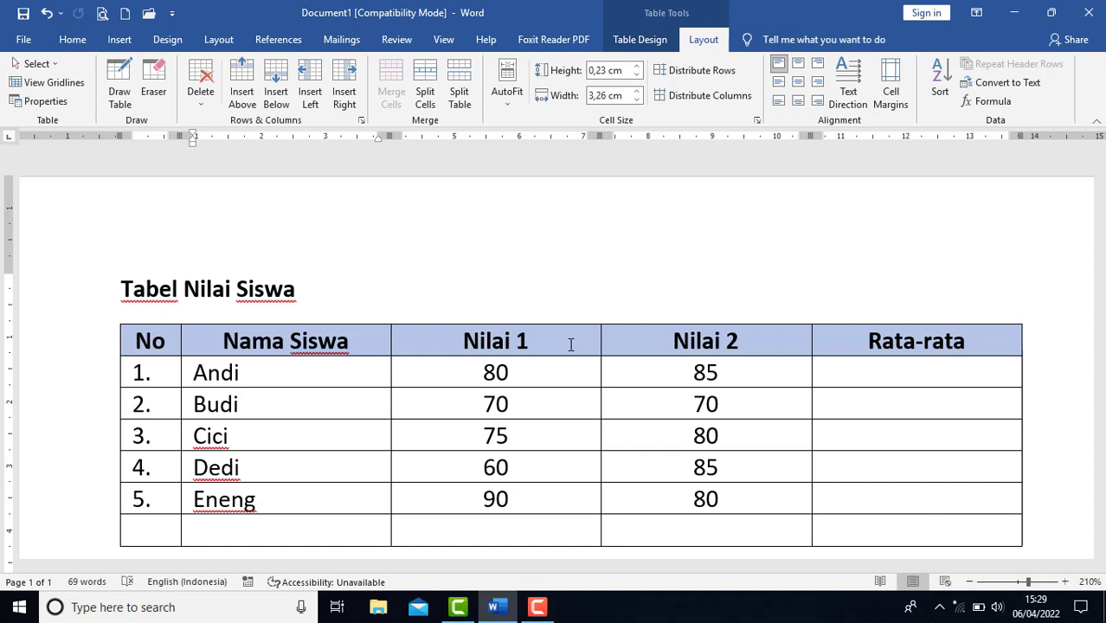
- Examine the Tabel Nilai Siswa table, including the empty Rata-rata column and the blank last row
scroll(571, 345, "down", 2)
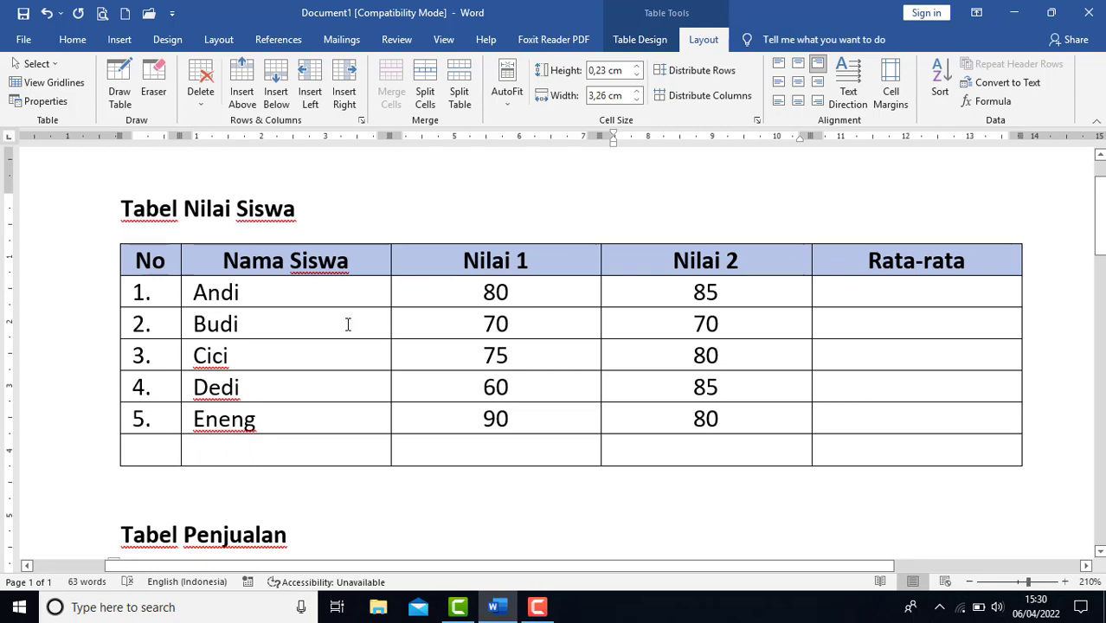
scroll(347, 325, "down", 10)
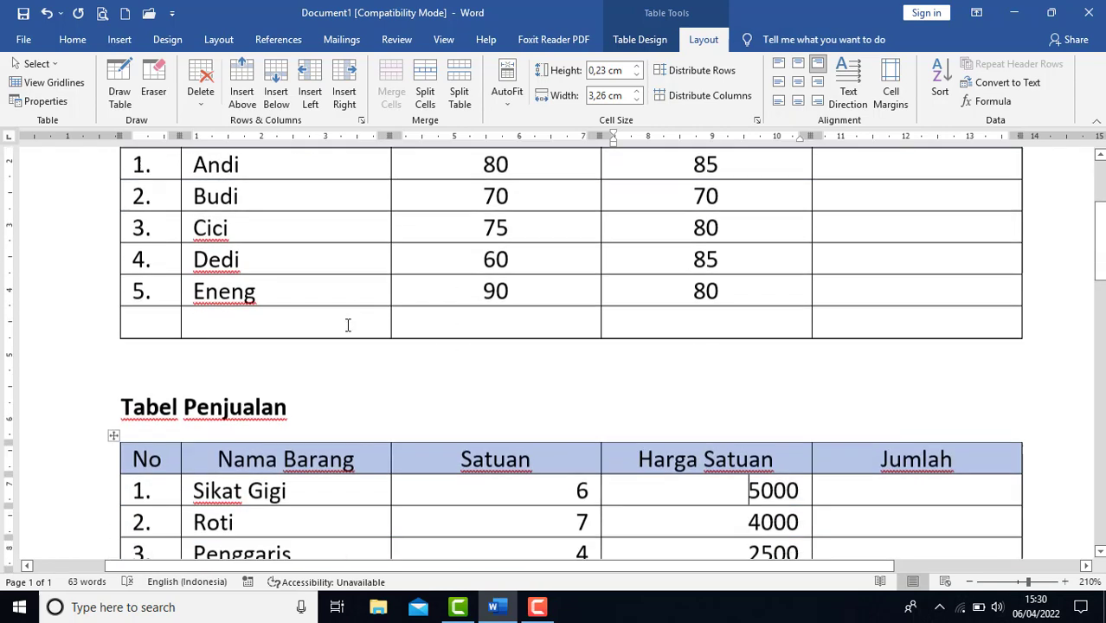
scroll(350, 325, "up", 8)
scroll(352, 328, "up", 4)
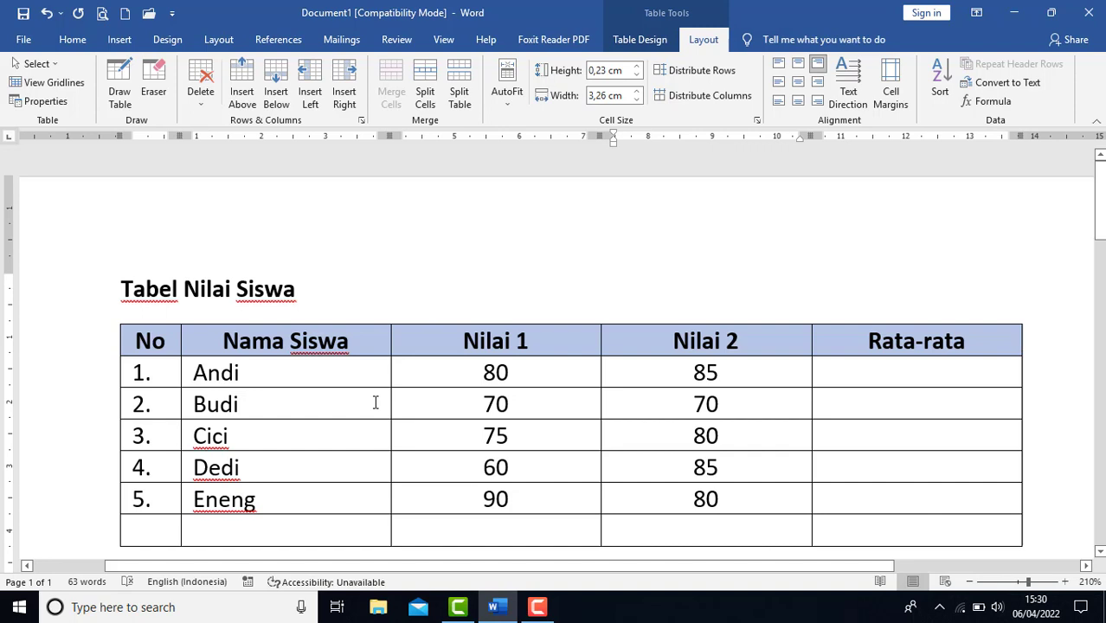
left_click(904, 377)
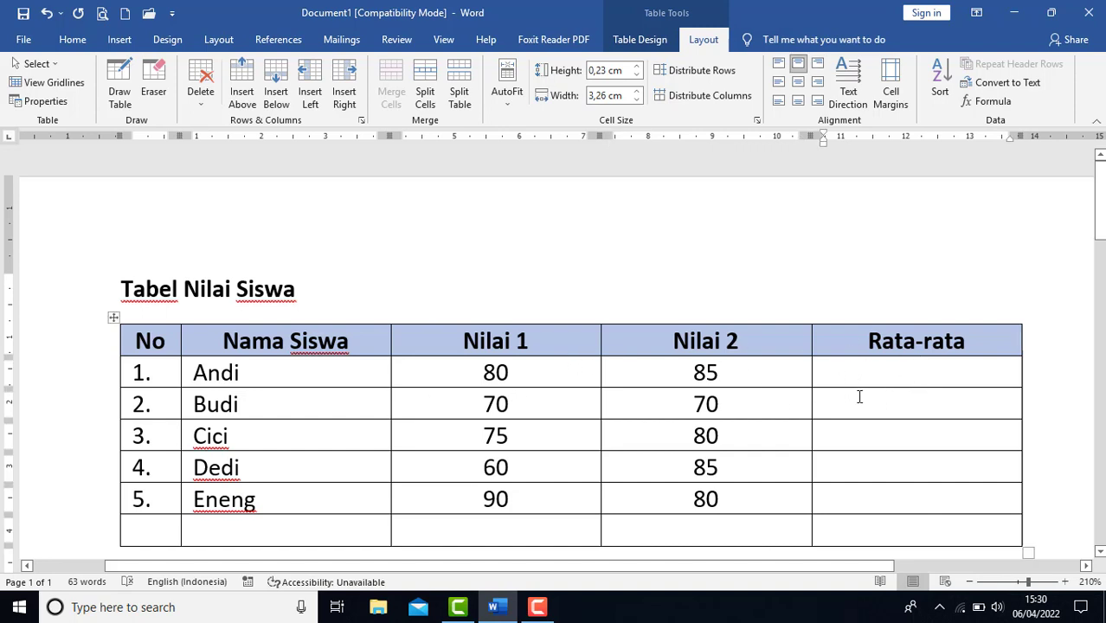
scroll(860, 395, "down", 3)
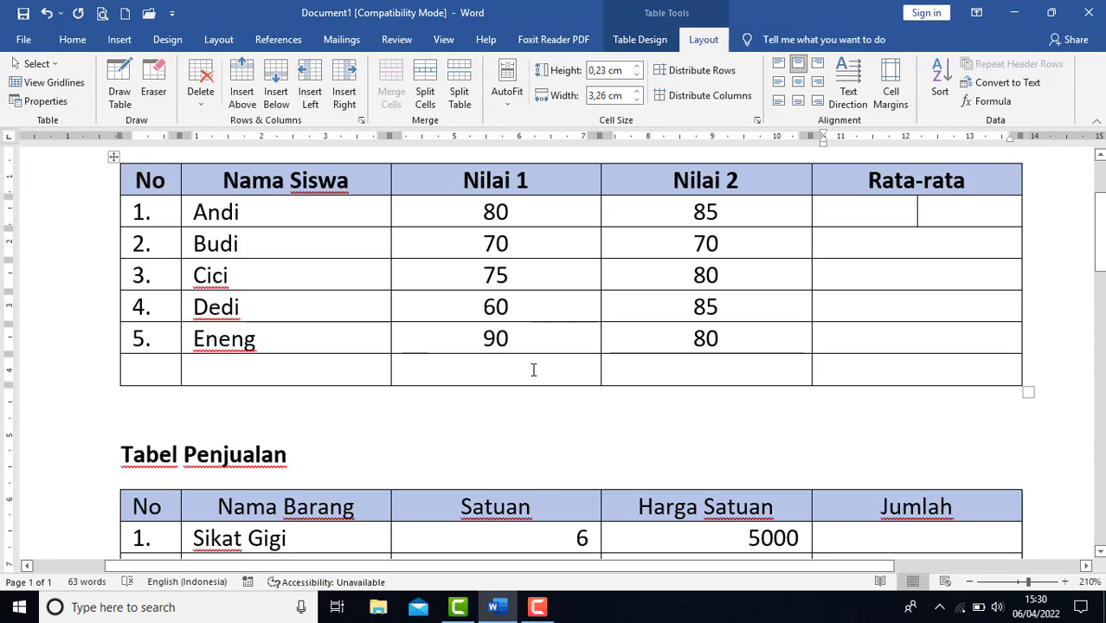
left_click(533, 370)
left_click(915, 377)
scroll(628, 364, "up", 2)
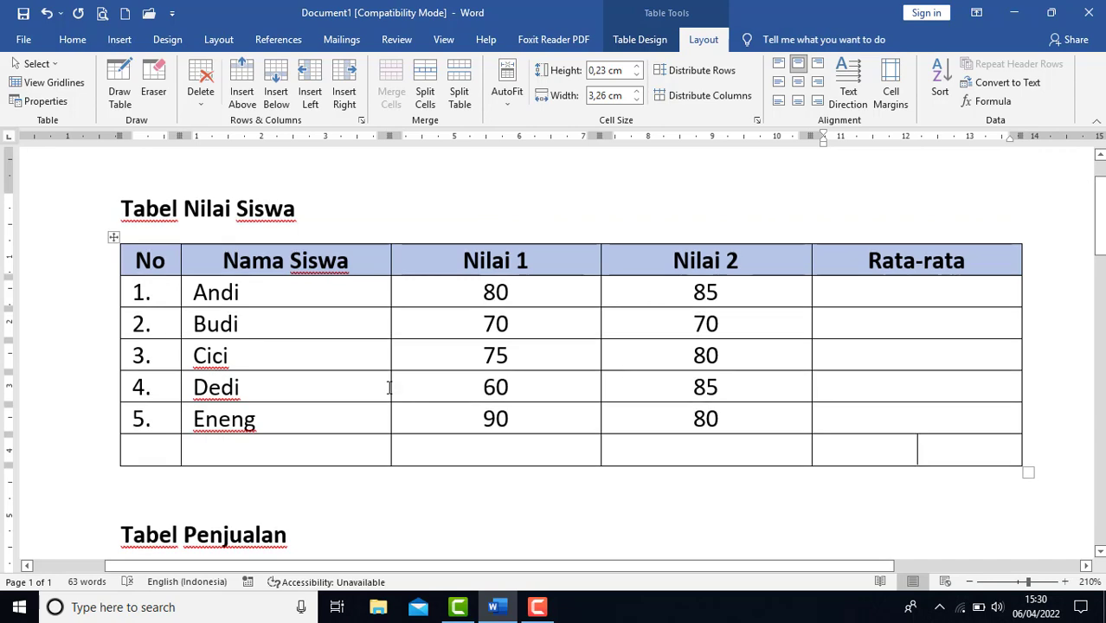
- Examine the Tabel Penjualan table's Jumlah column and its Jumlah Total, PPN 5% and Jumlah Bersih rows, and compare it with the student grades table
scroll(389, 387, "down", 6)
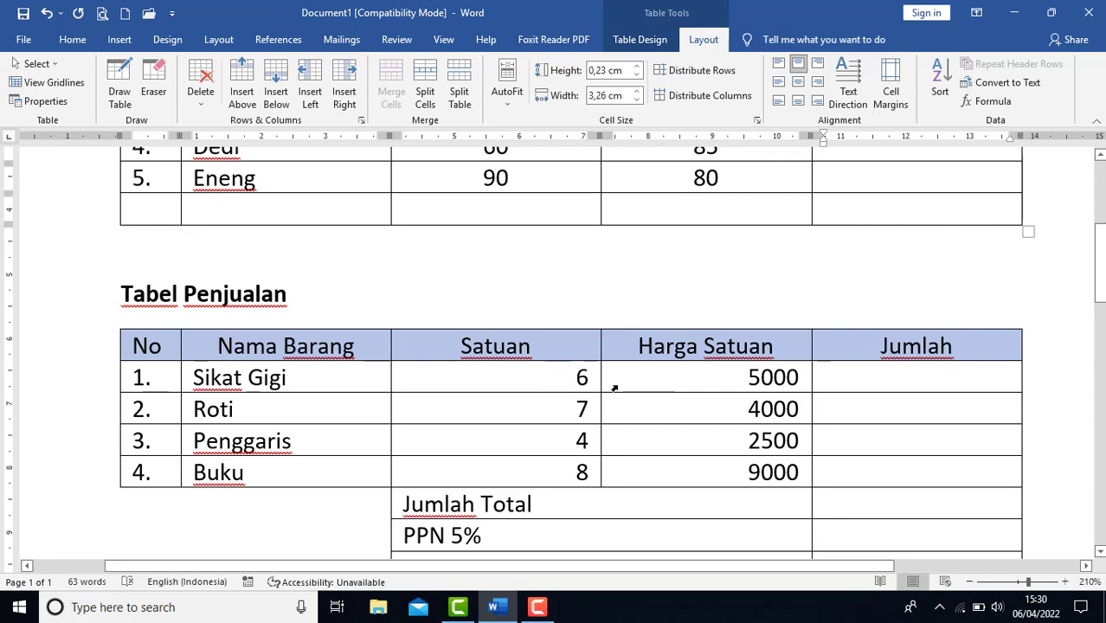
left_click(959, 377)
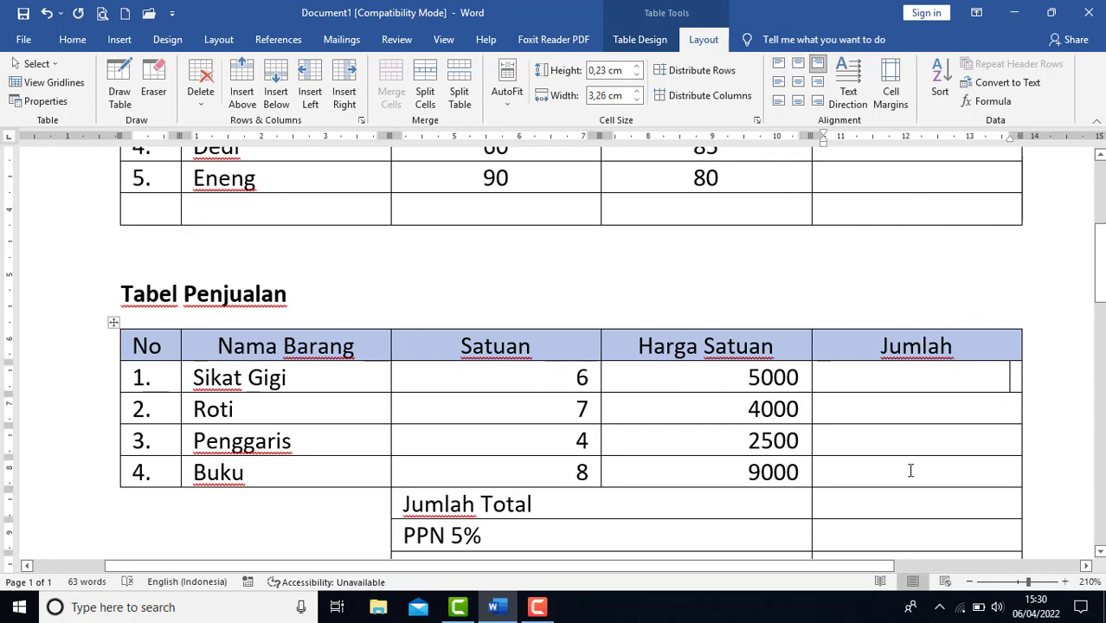
scroll(911, 468, "down", 1)
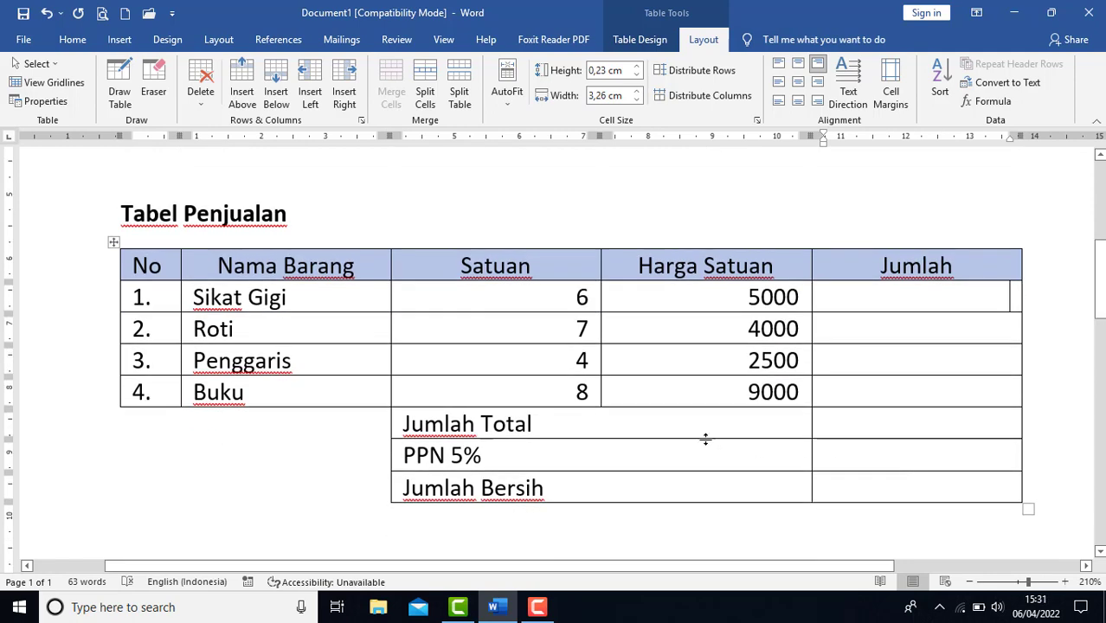
left_click(894, 429)
left_click(907, 451)
scroll(891, 455, "up", 2)
scroll(892, 454, "up", 2)
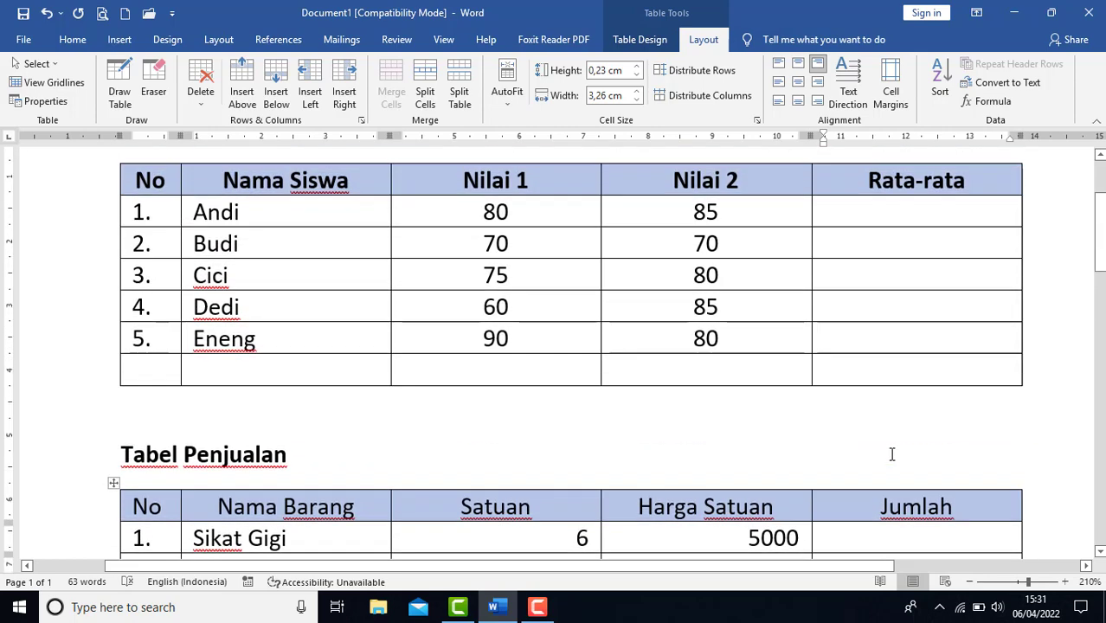
scroll(892, 455, "up", 1)
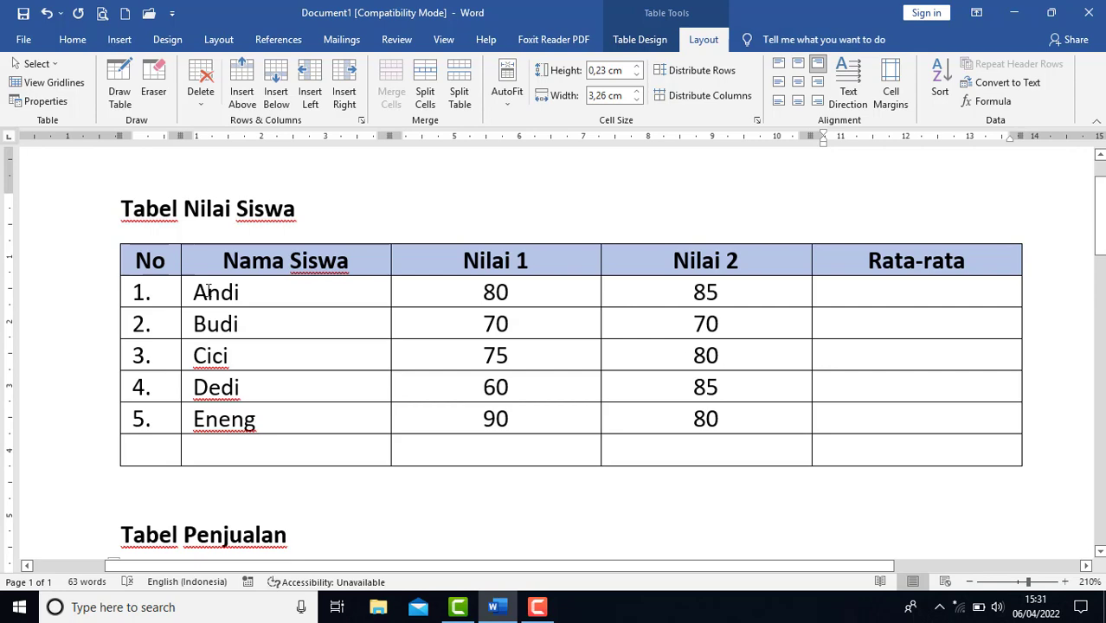
scroll(209, 292, "down", 1)
scroll(208, 291, "down", 3)
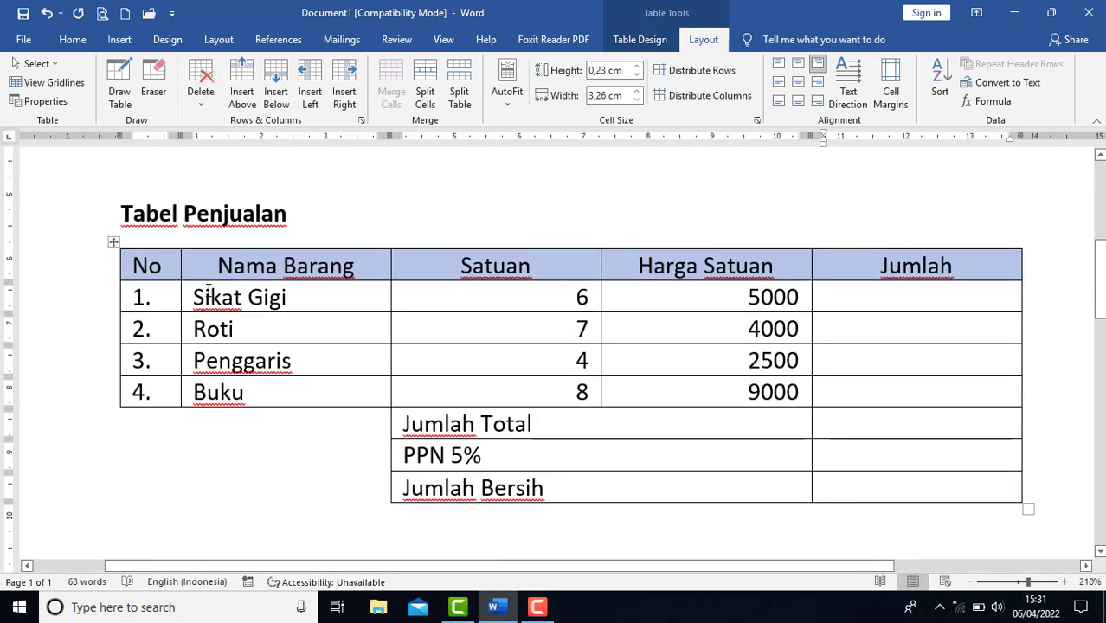
scroll(225, 242, "up", 3)
scroll(520, 277, "up", 2)
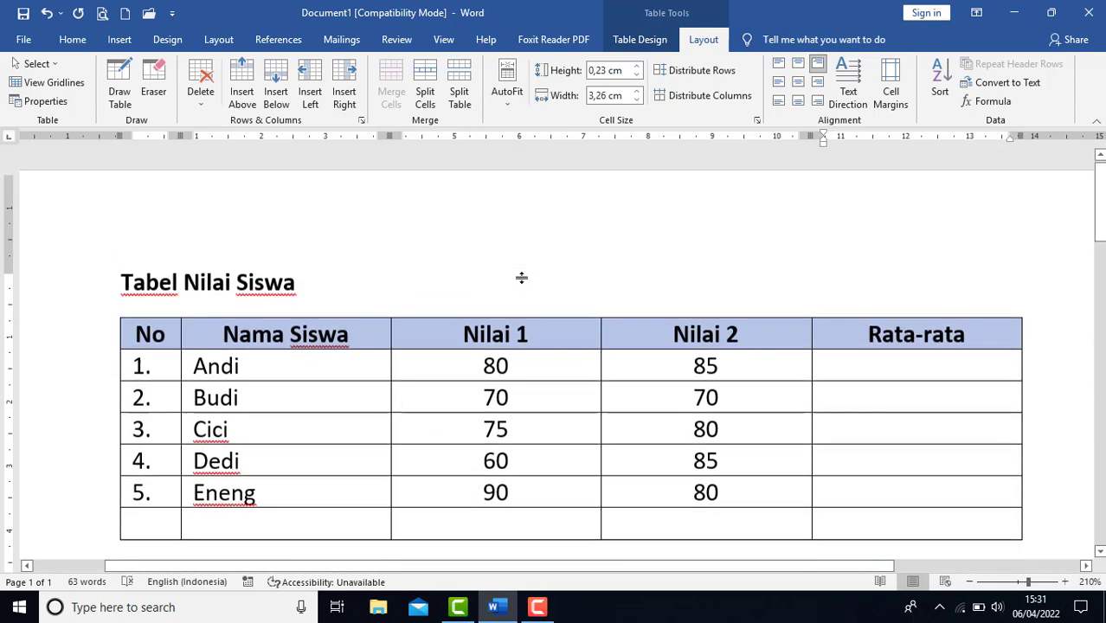
scroll(535, 316, "down", 1)
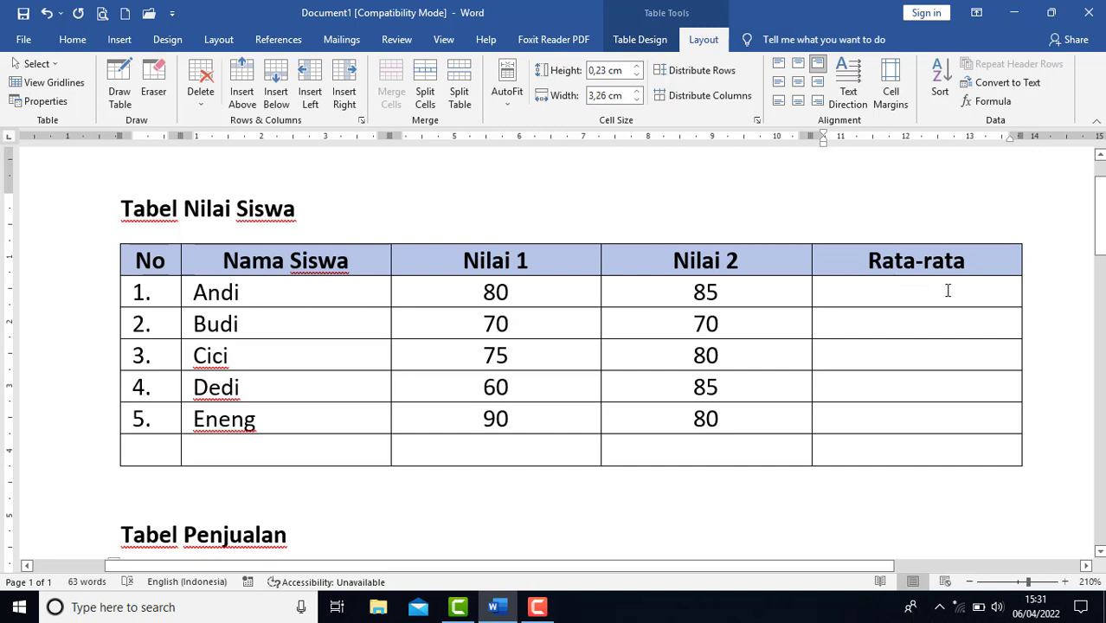
- Open the Formula dialog for the first student's Rata-rata cell and position it clear of the grade rows
left_click(878, 302)
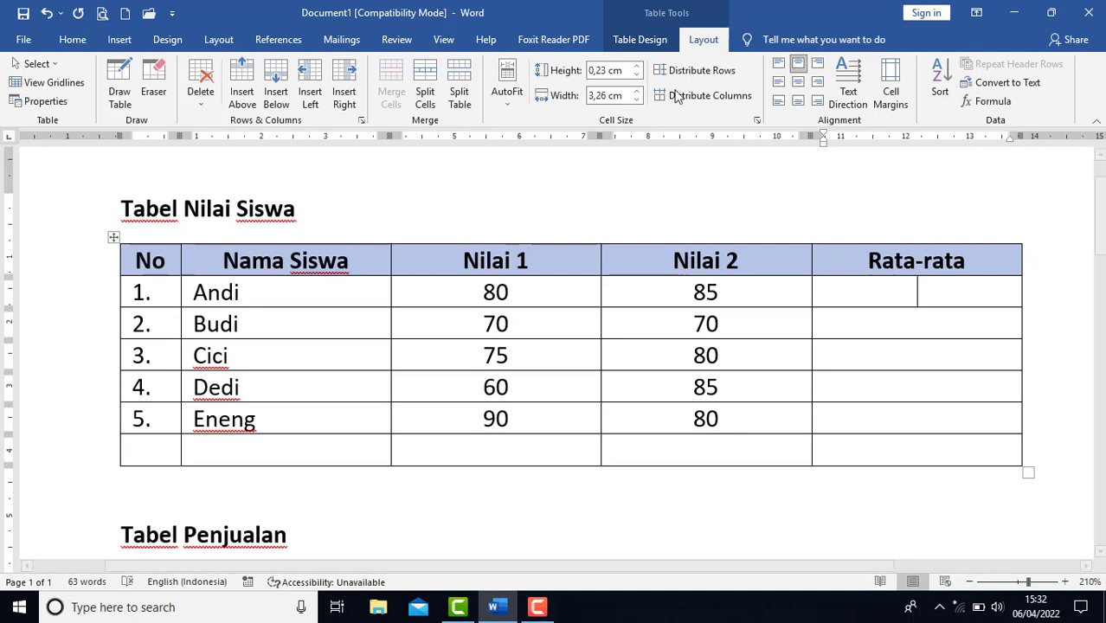
left_click(642, 41)
left_click(928, 236)
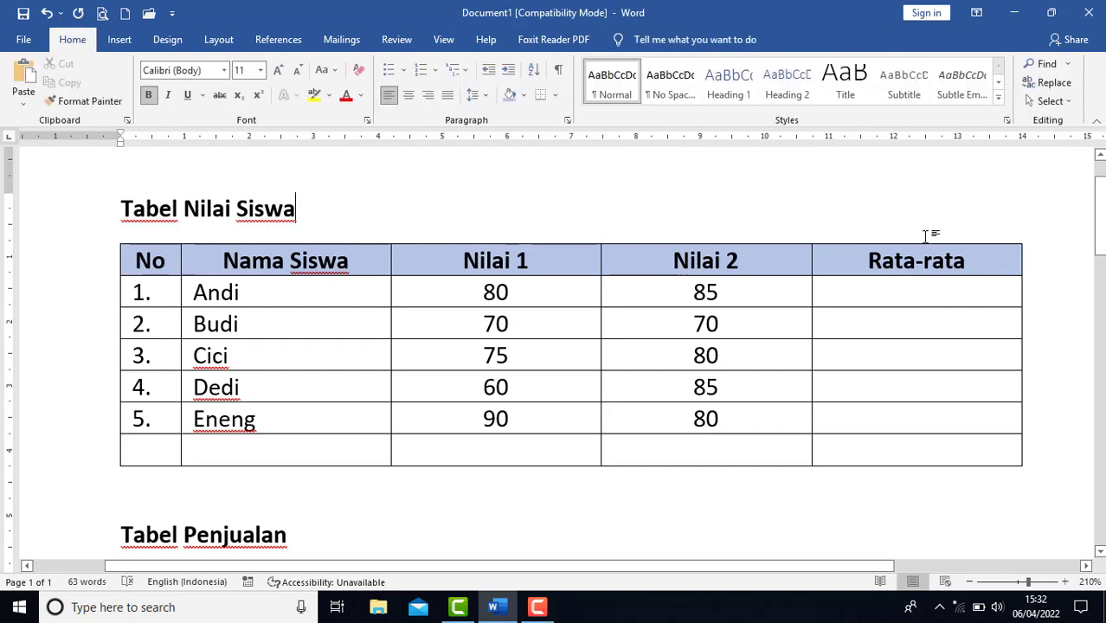
left_click(913, 294)
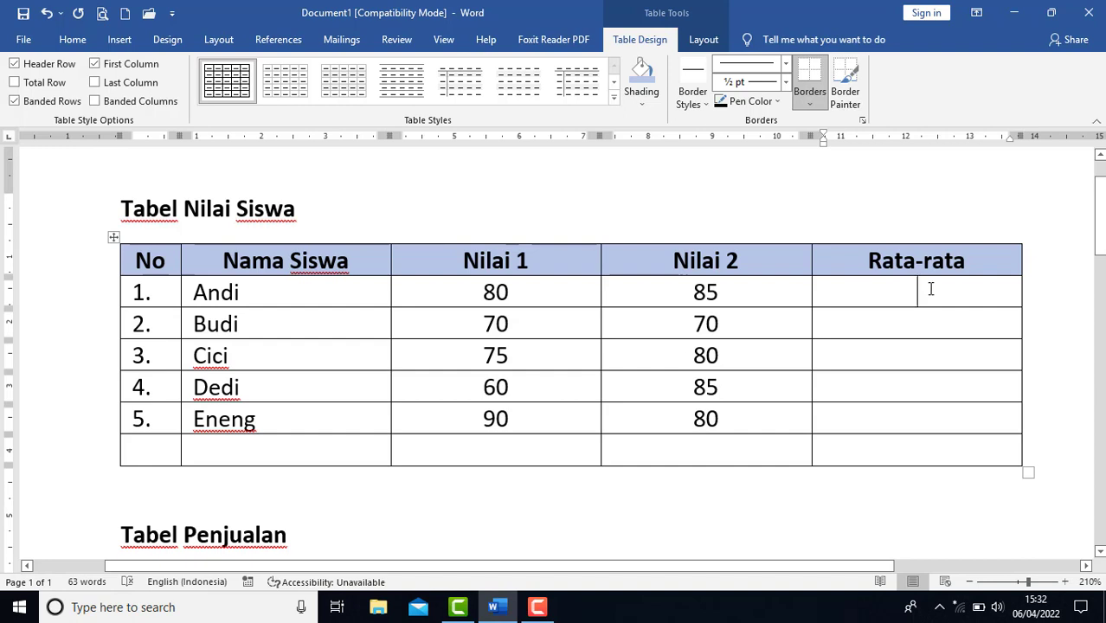
left_click(703, 39)
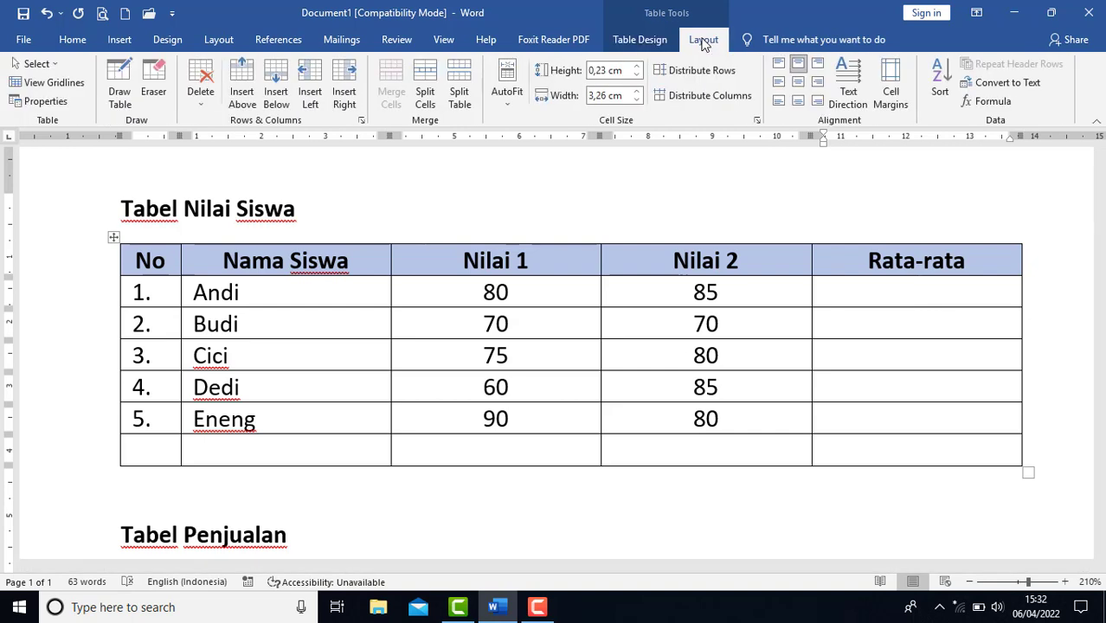
left_click(989, 107)
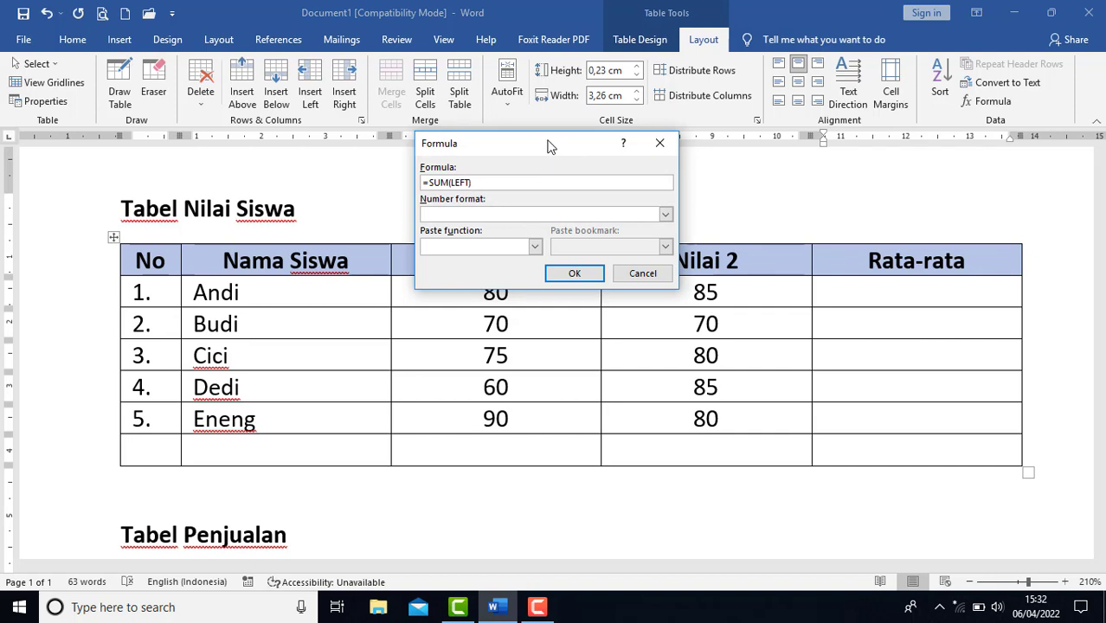
left_click_drag(549, 146, 684, 321)
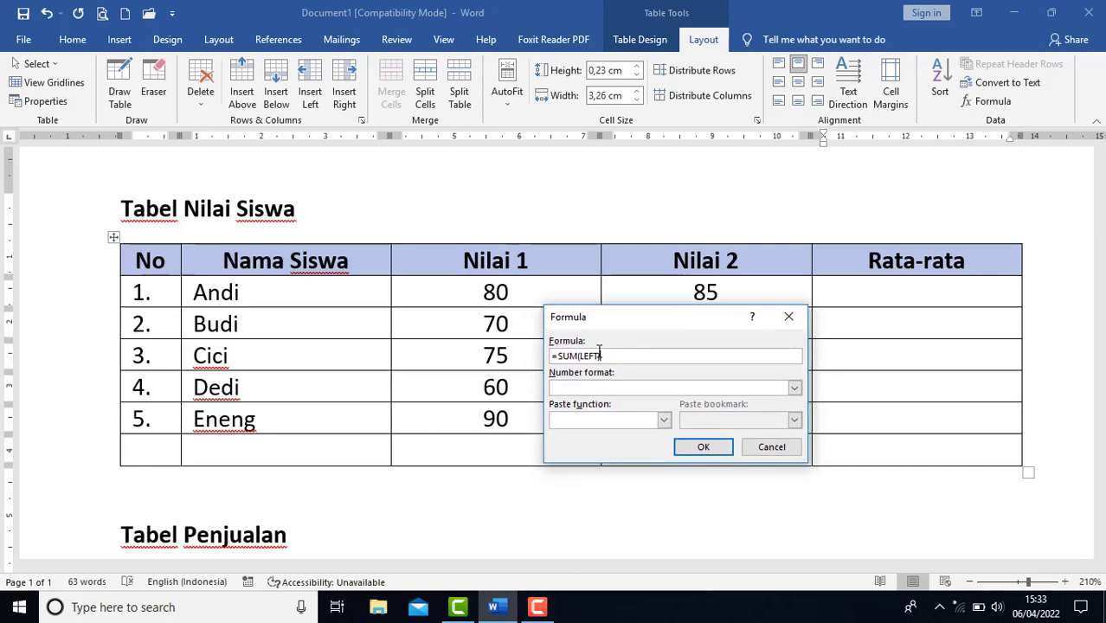
left_click_drag(602, 316, 519, 213)
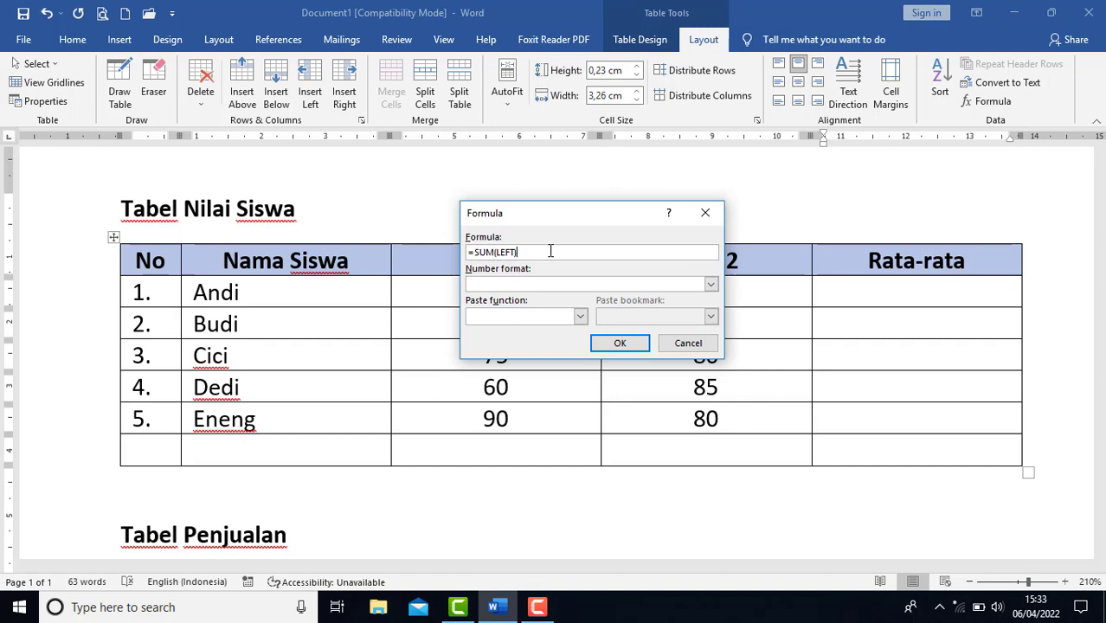
left_click_drag(593, 210, 591, 95)
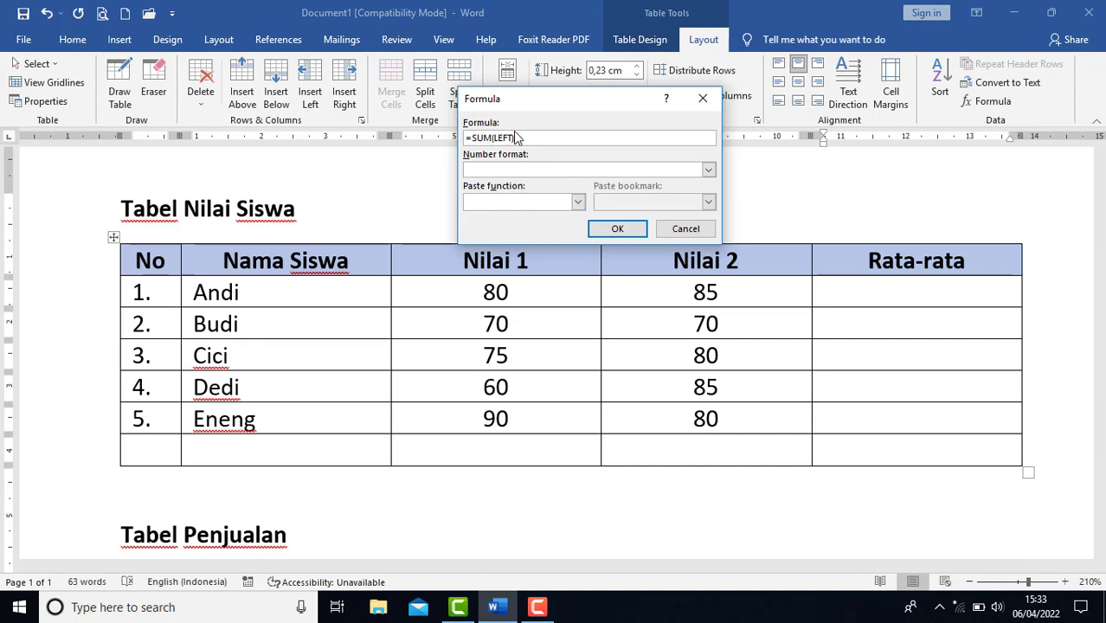
- Replace the suggested formula with =AVERAGE(left) and insert it in the first student's Rata-rata cell
key("BackSpace")
key("BackSpace")
key("BackSpace")
key("BackSpace")
key("BackSpace")
key("BackSpace")
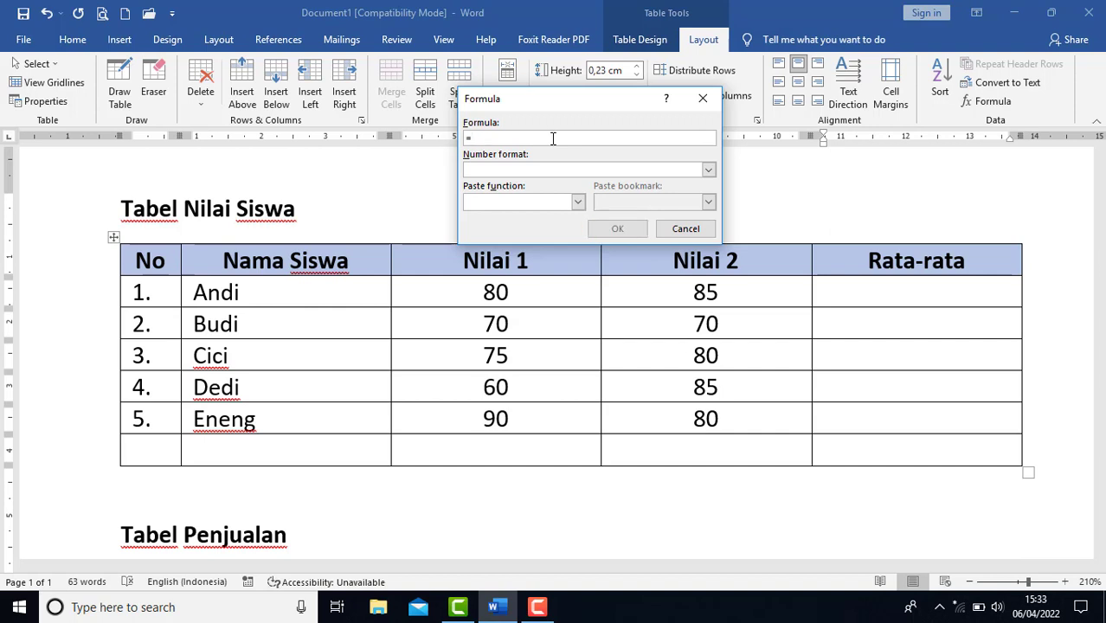
left_click(577, 203)
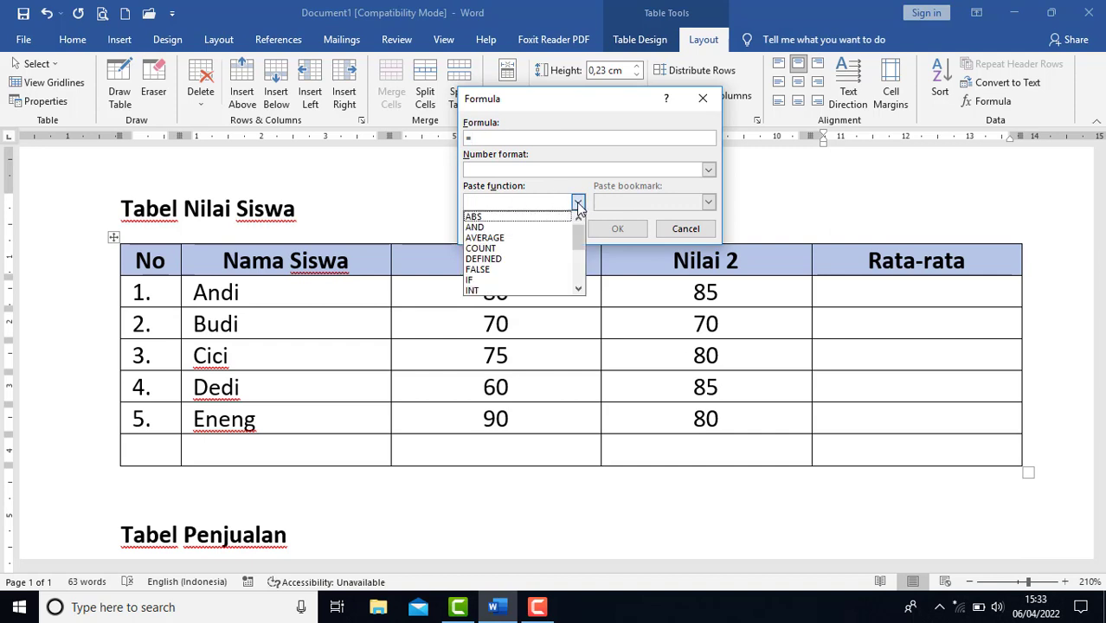
left_click(505, 239)
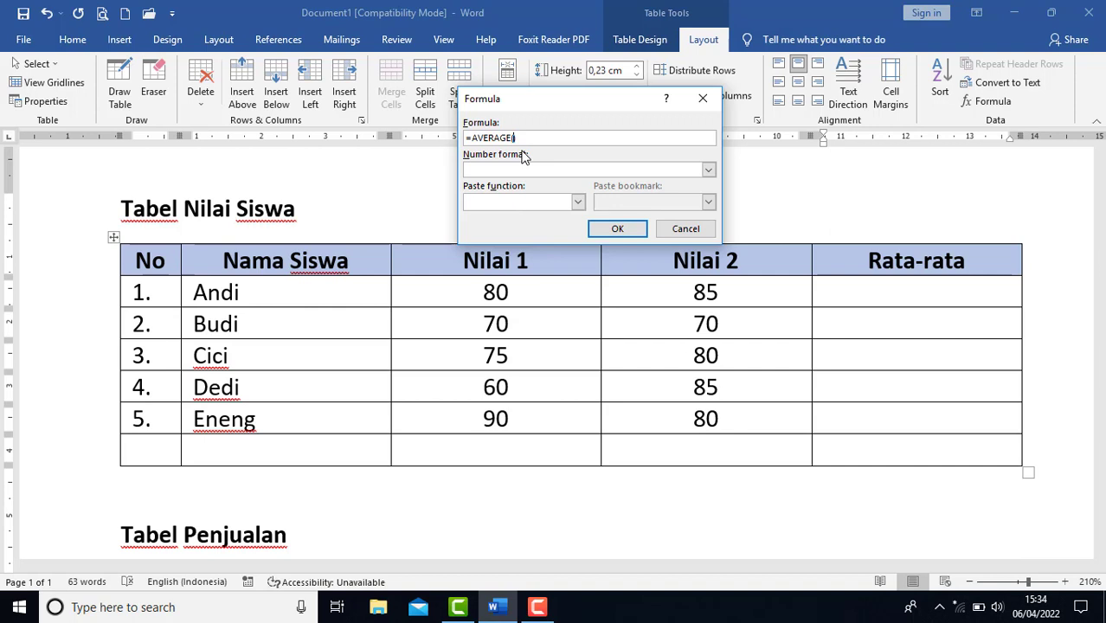
type("left")
left_click(618, 231)
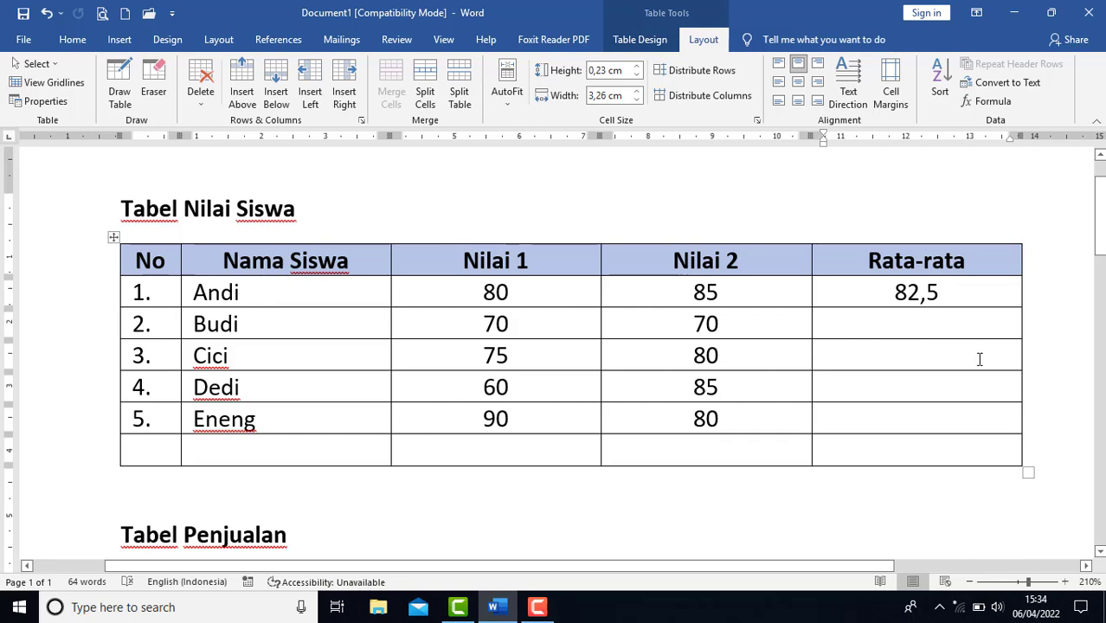
- Repeat the average formula in the Rata-rata cells of students 2 to 5
left_click(938, 323)
key("F4")
left_click(933, 359)
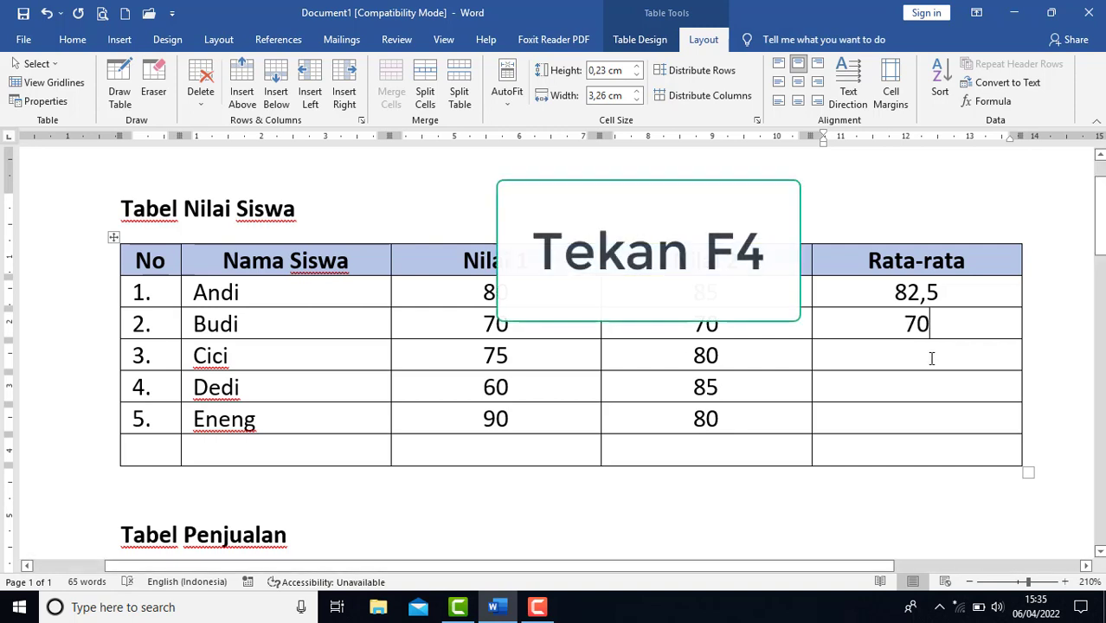
key("F4")
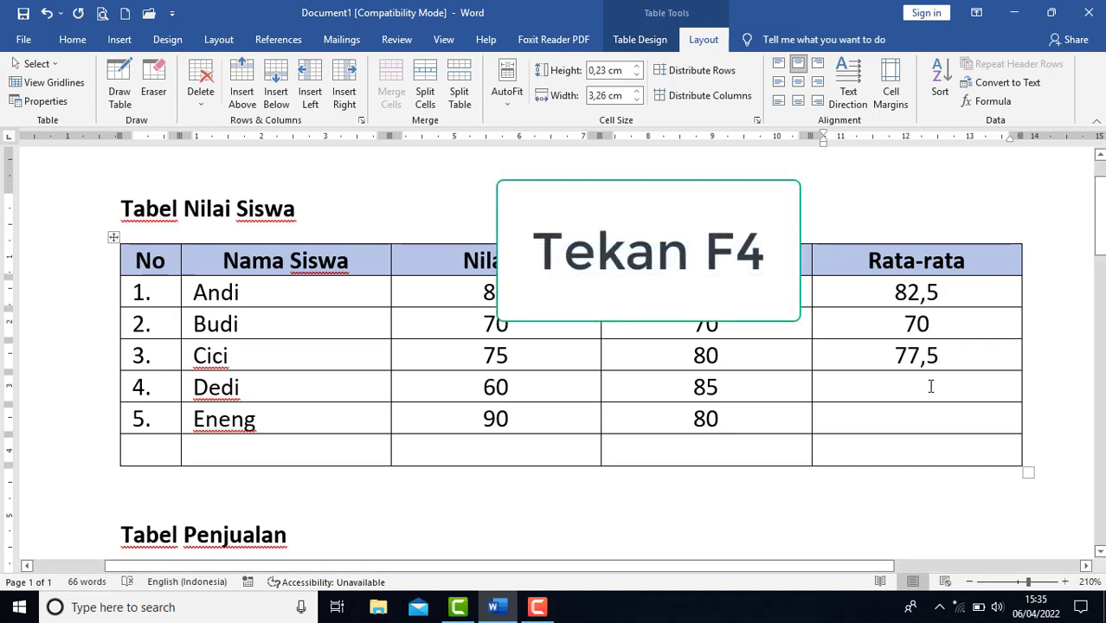
left_click(931, 387)
key("F4")
left_click(921, 418)
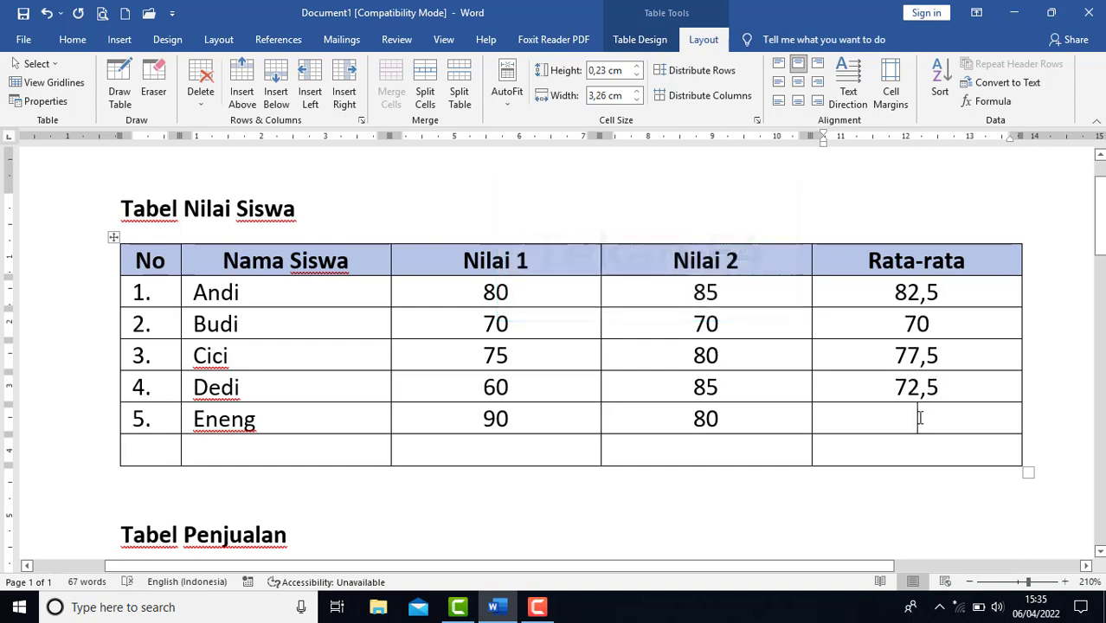
key("F4")
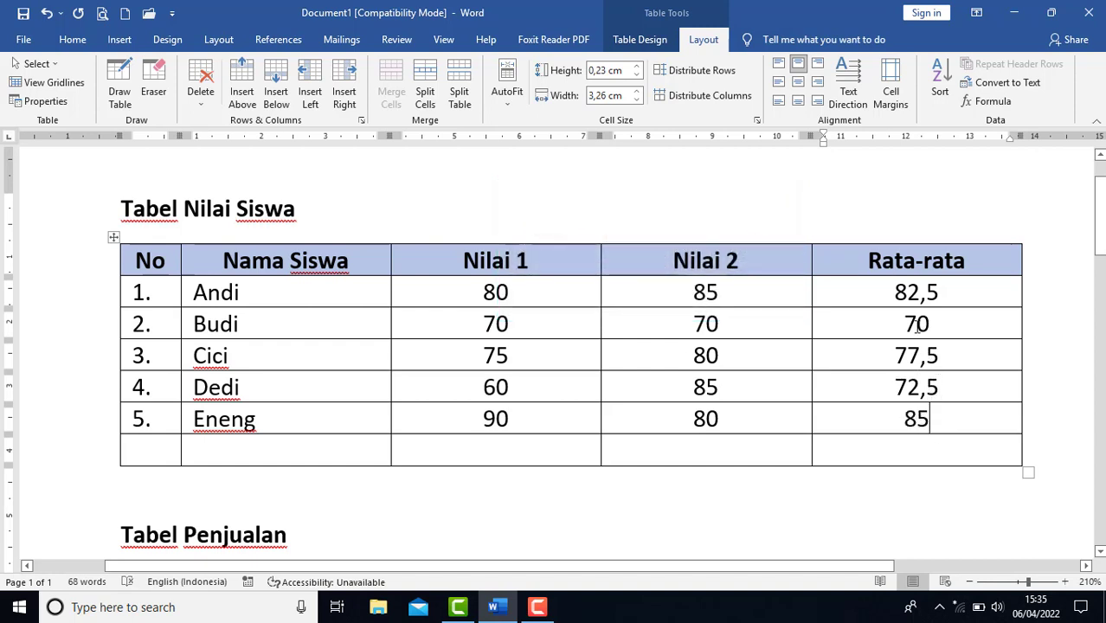
- Clear the Rata-rata results of students 2 to 5
left_click_drag(900, 324, 920, 419)
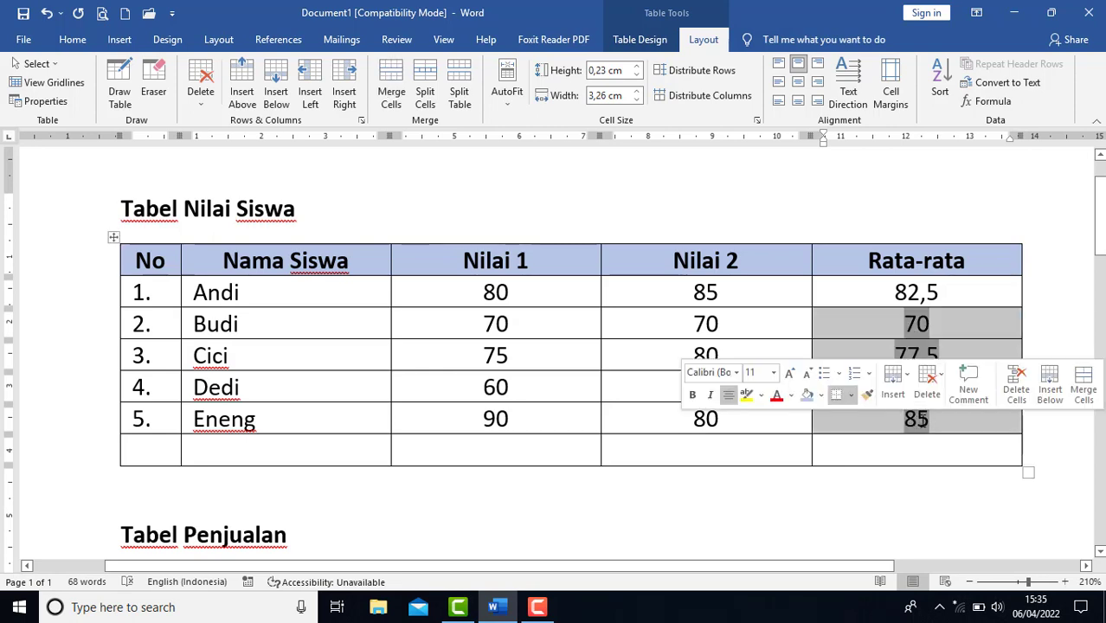
key("Delete")
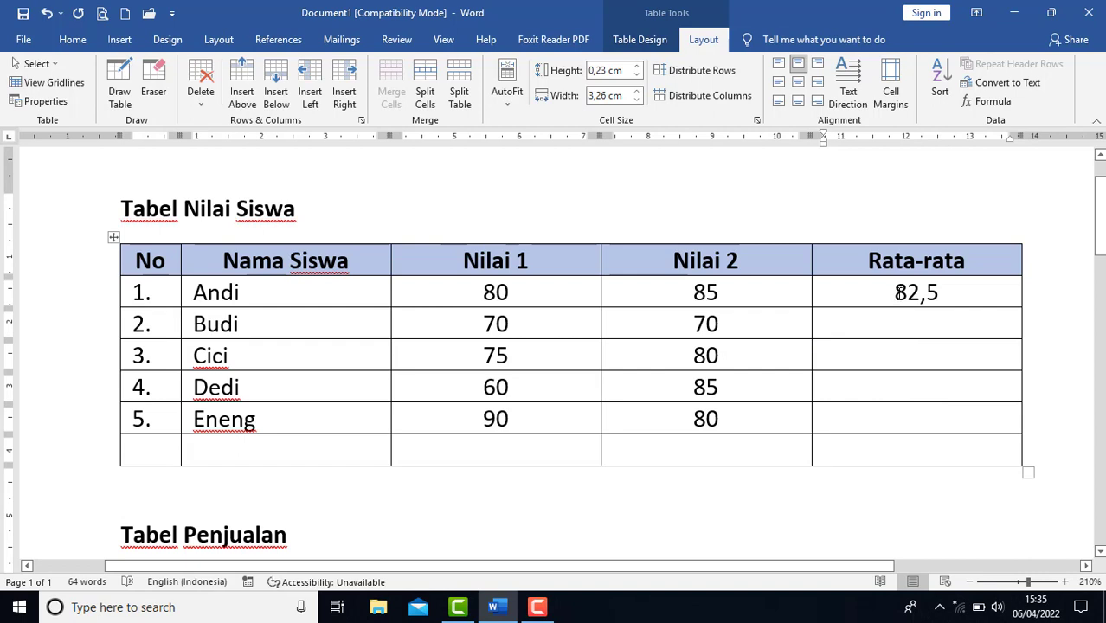
- Copy the first student's Rata-rata result into the Rata-rata cells of students 2 to 5
left_click(904, 292)
left_click_drag(958, 294, 888, 294)
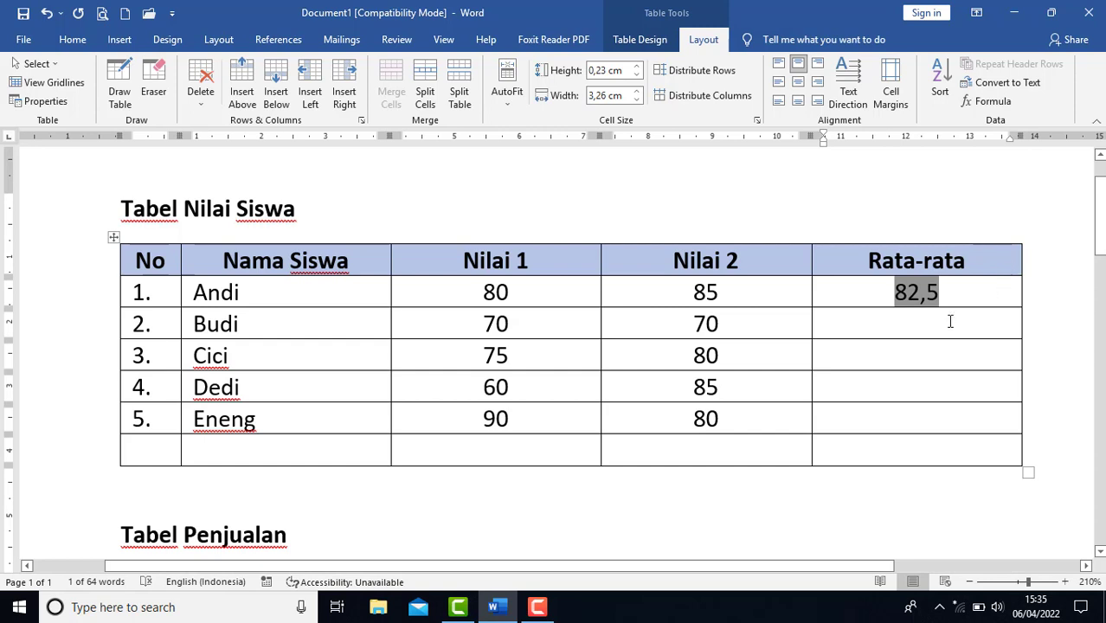
mouse_move(944, 320)
left_mouse_down()
mouse_move(934, 322)
mouse_move(927, 416)
left_mouse_up()
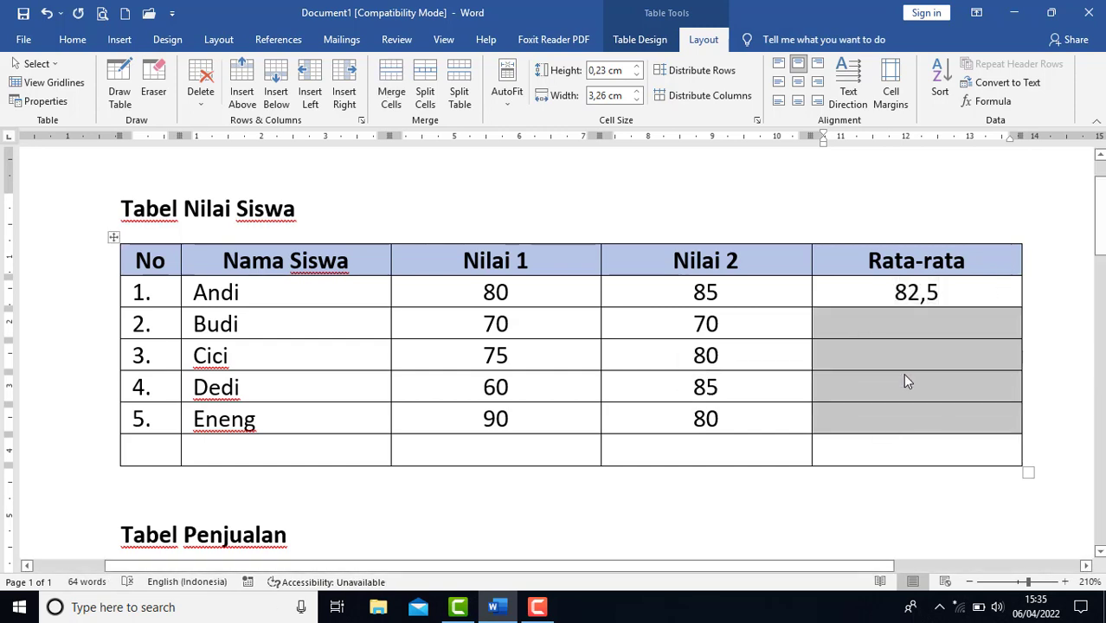
type("82,5 82,5 82,5 82,5")
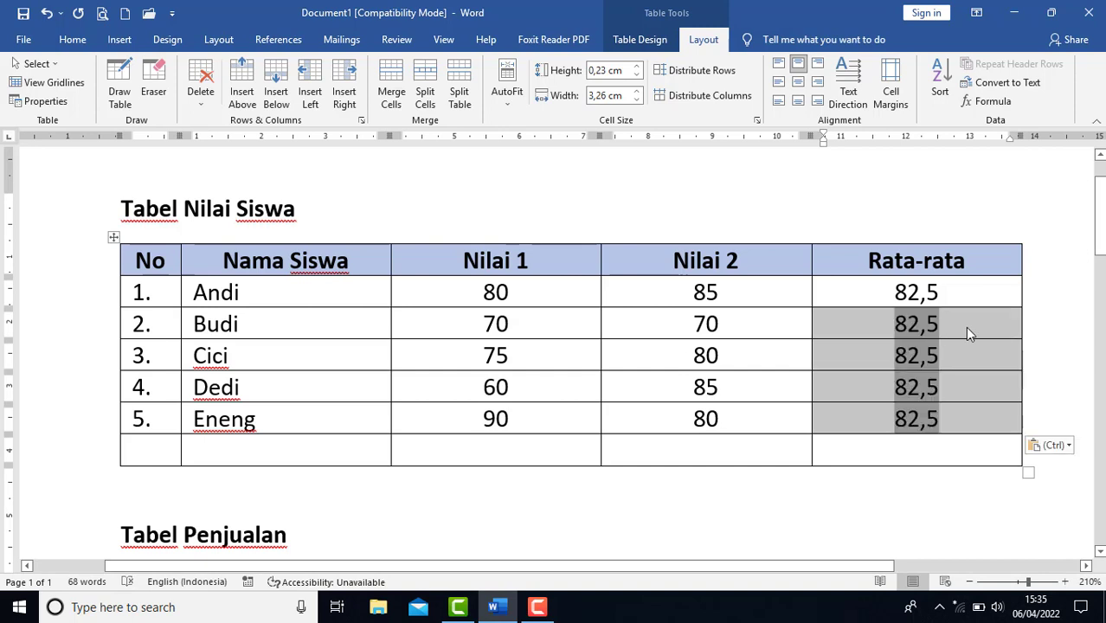
- Update the copied average fields in the Rata-rata cells of students 2 to 5 so each uses its own row
left_click(966, 325)
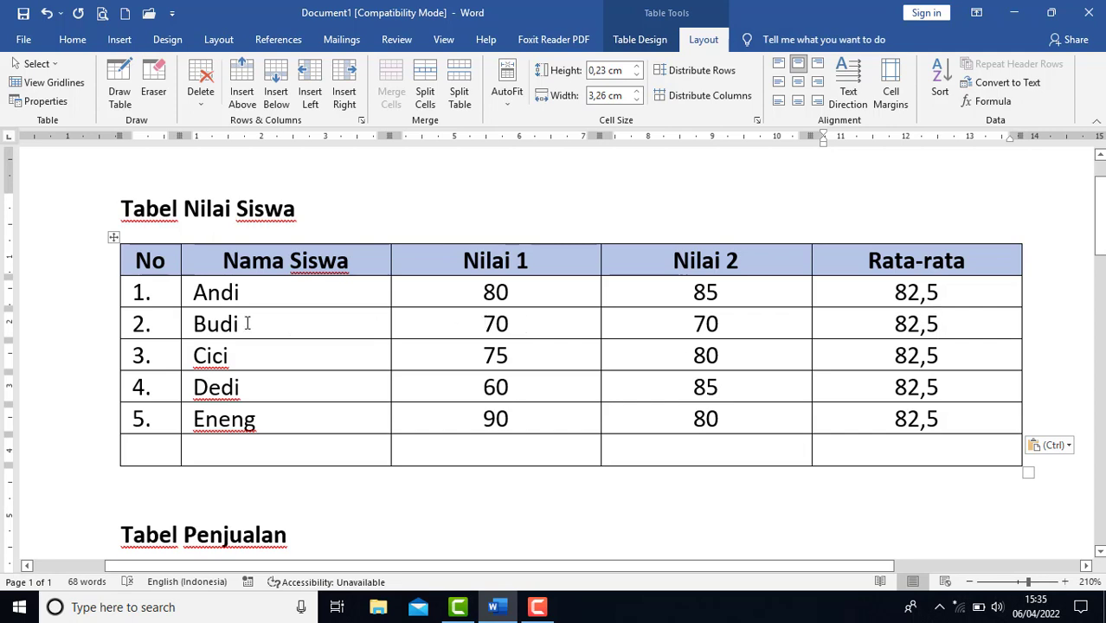
left_click_drag(891, 324, 951, 324)
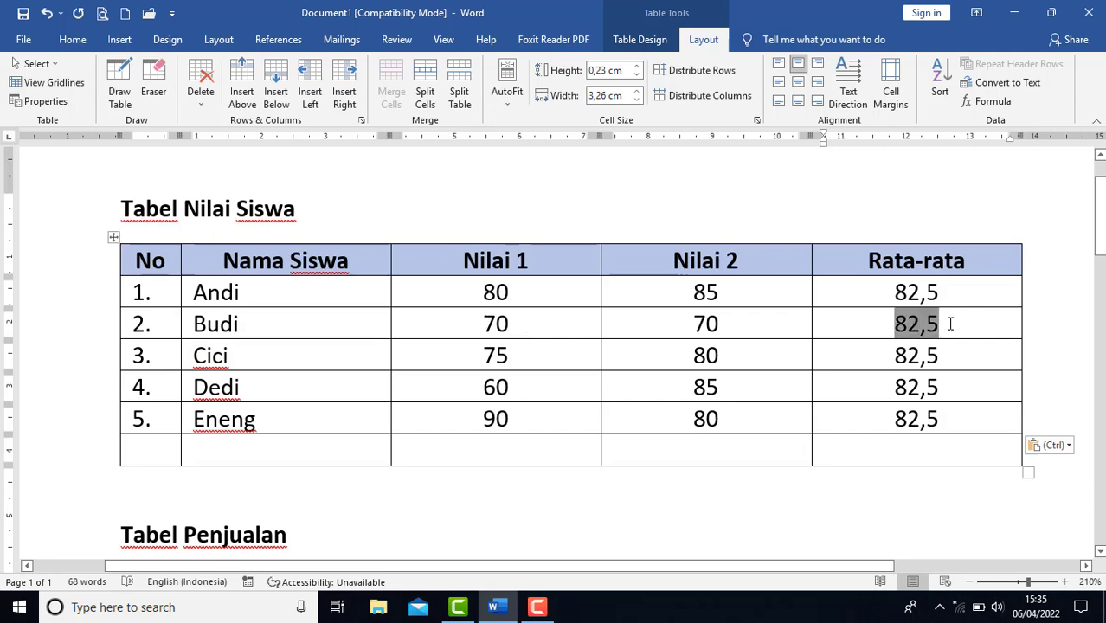
double_click(920, 324)
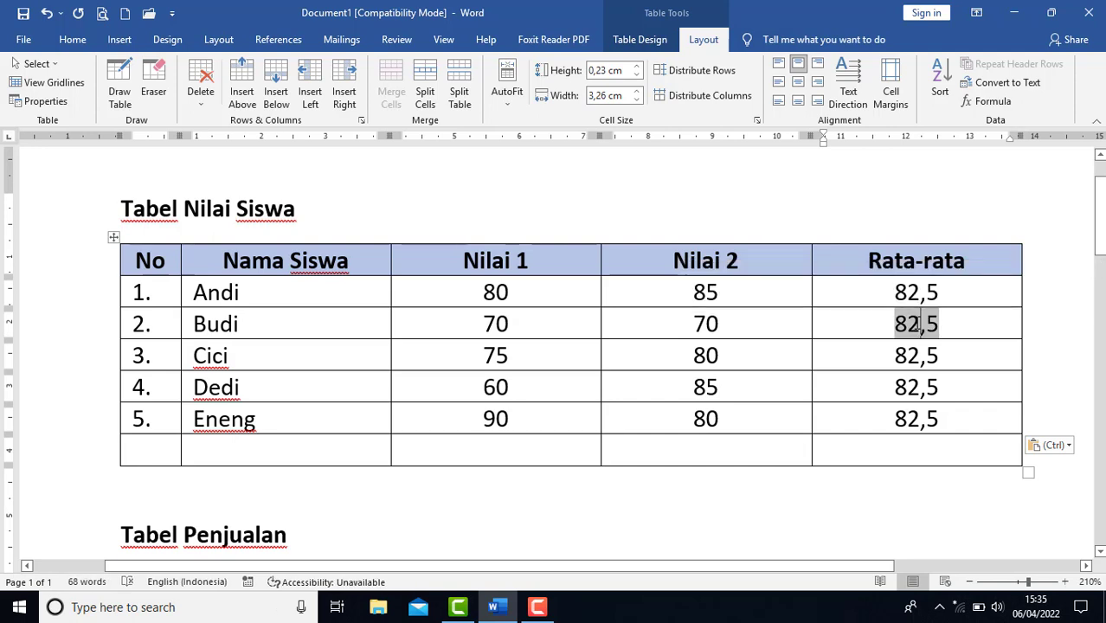
right_click(919, 324)
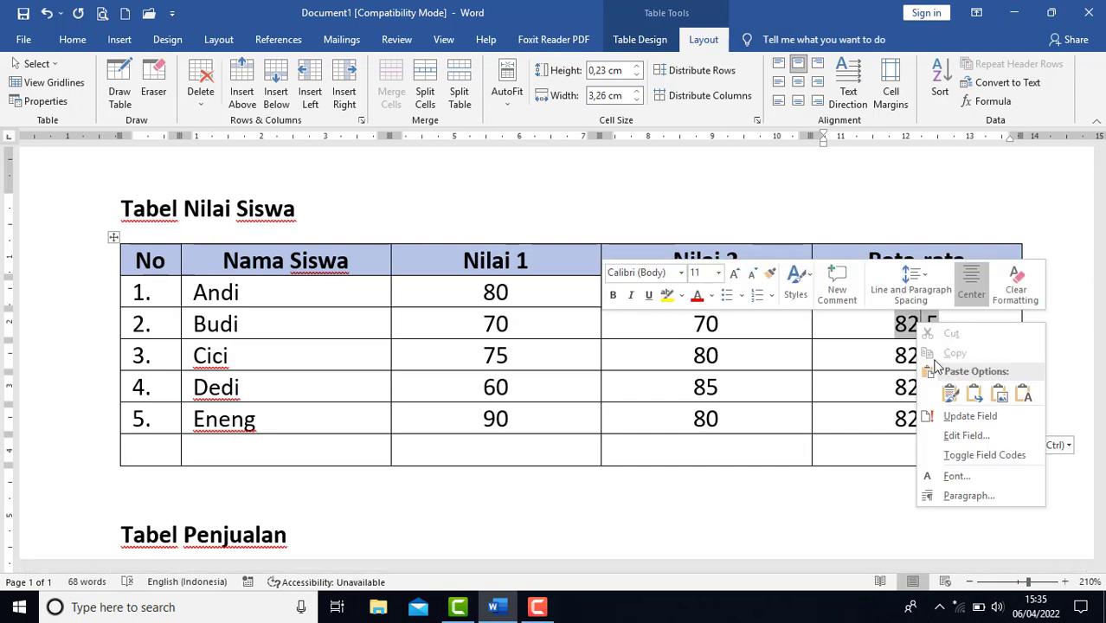
left_click(964, 416)
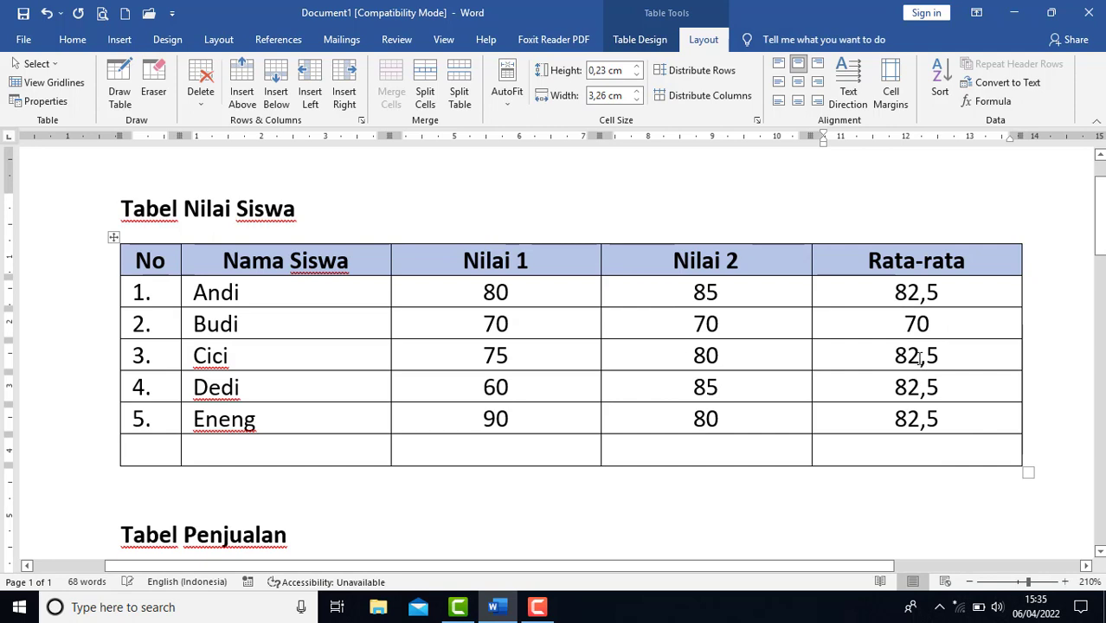
right_click(919, 356)
left_click(959, 454)
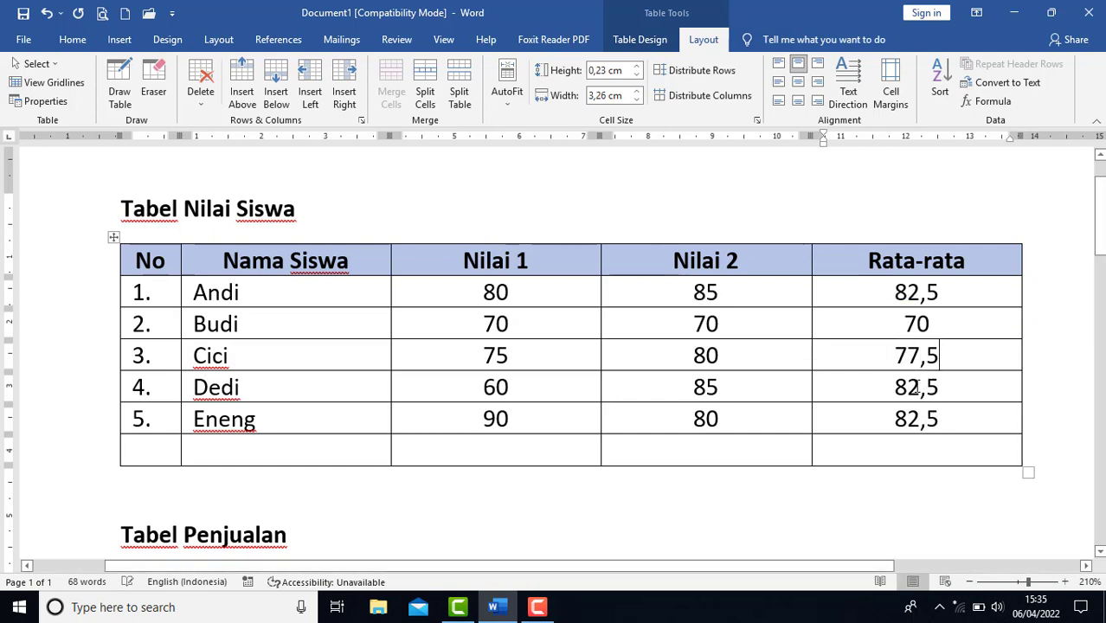
left_click(913, 388)
right_click(914, 388)
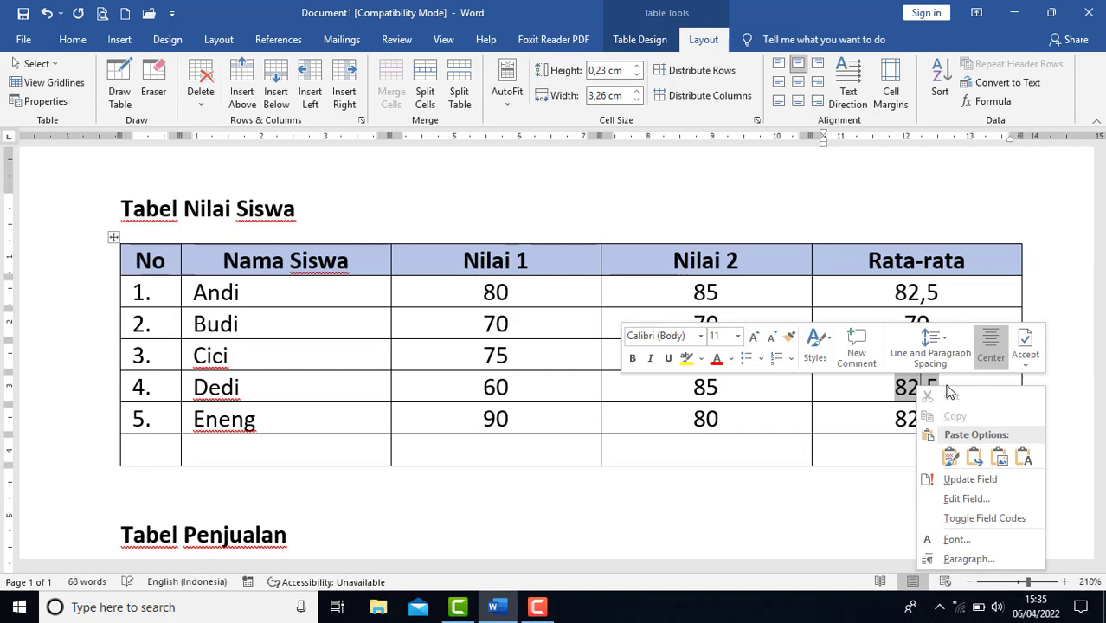
left_click(963, 480)
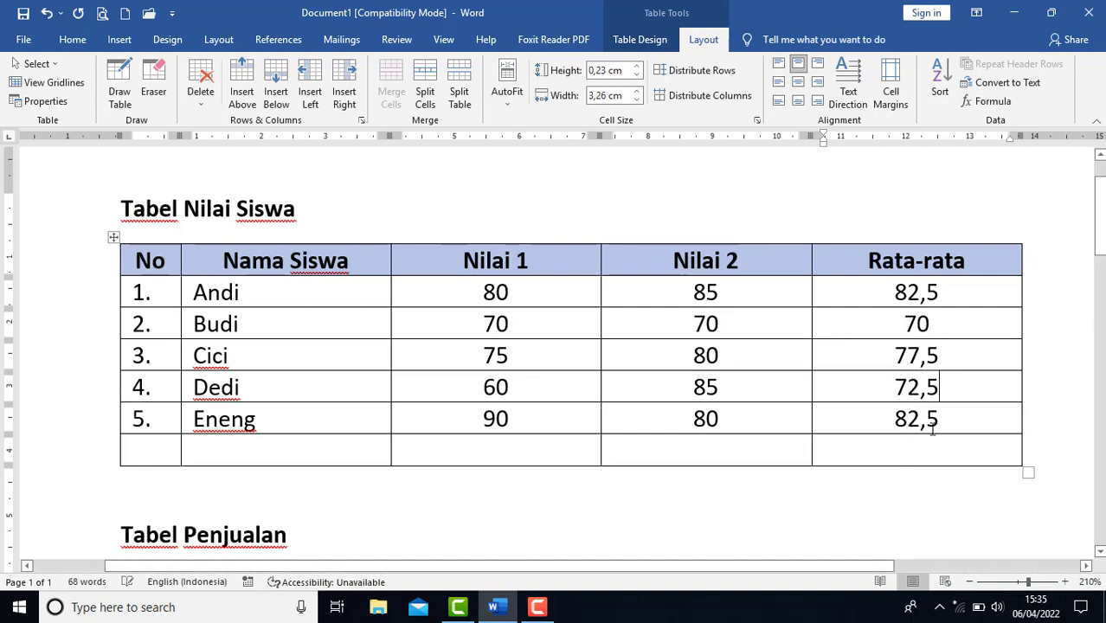
right_click(909, 419)
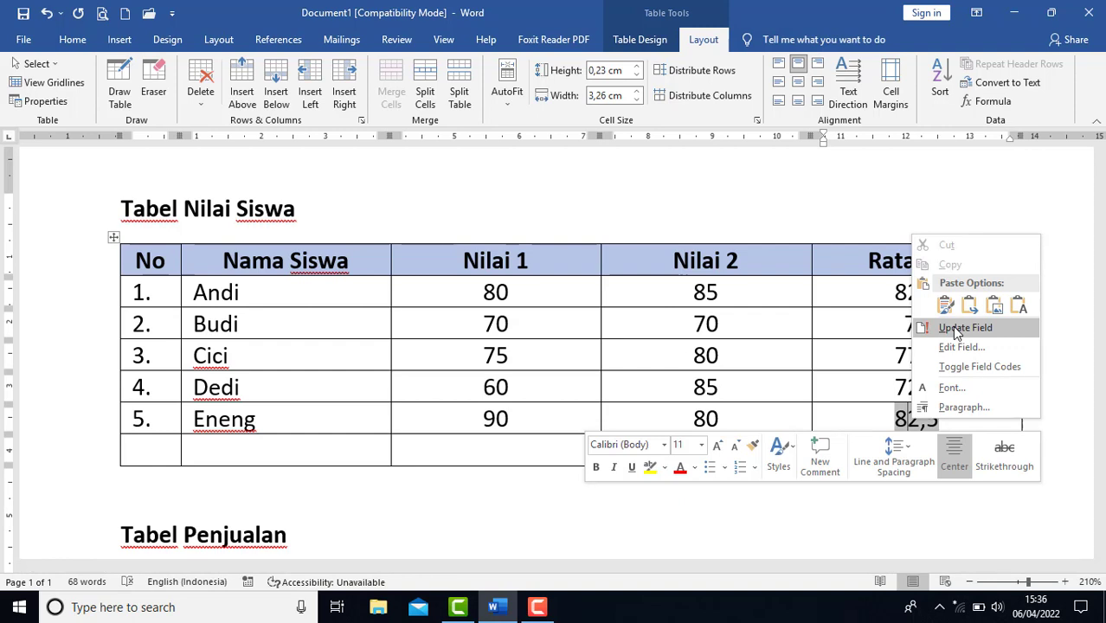
left_click(986, 331)
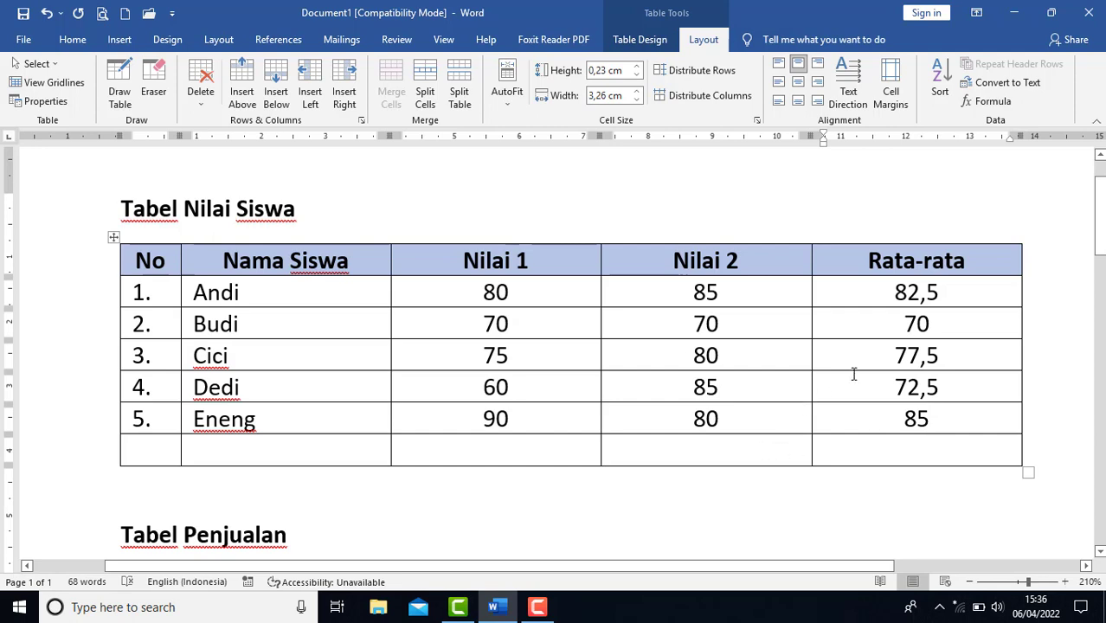
- Insert =SUM(ABOVE) in the last row under Nilai 1 and repeat the column sum under Nilai 2
left_click(503, 453)
left_click(993, 102)
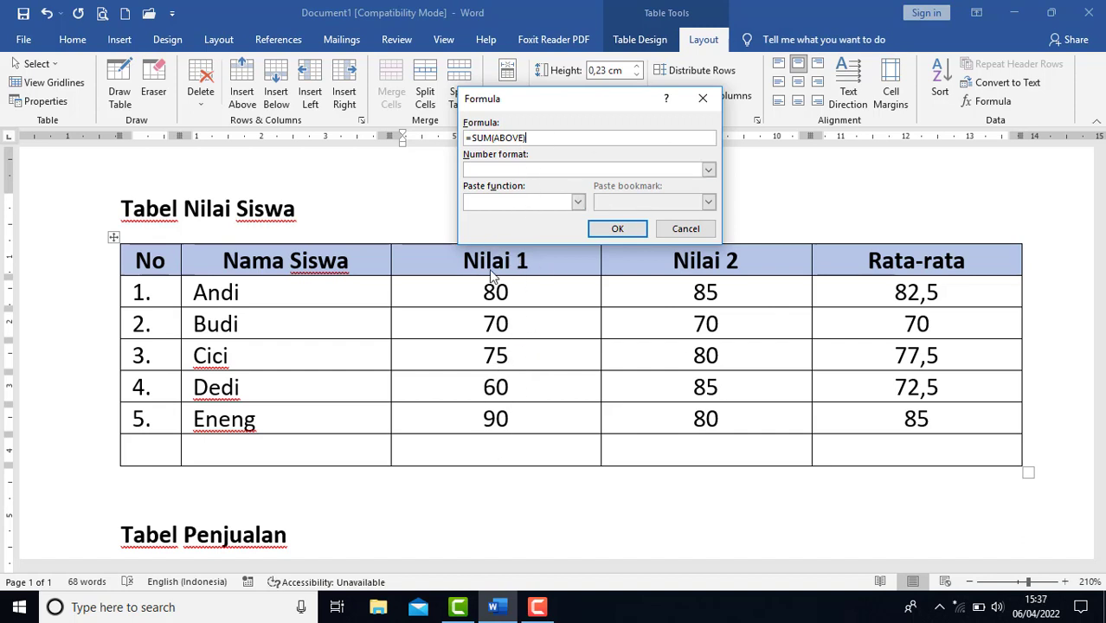
left_click(617, 230)
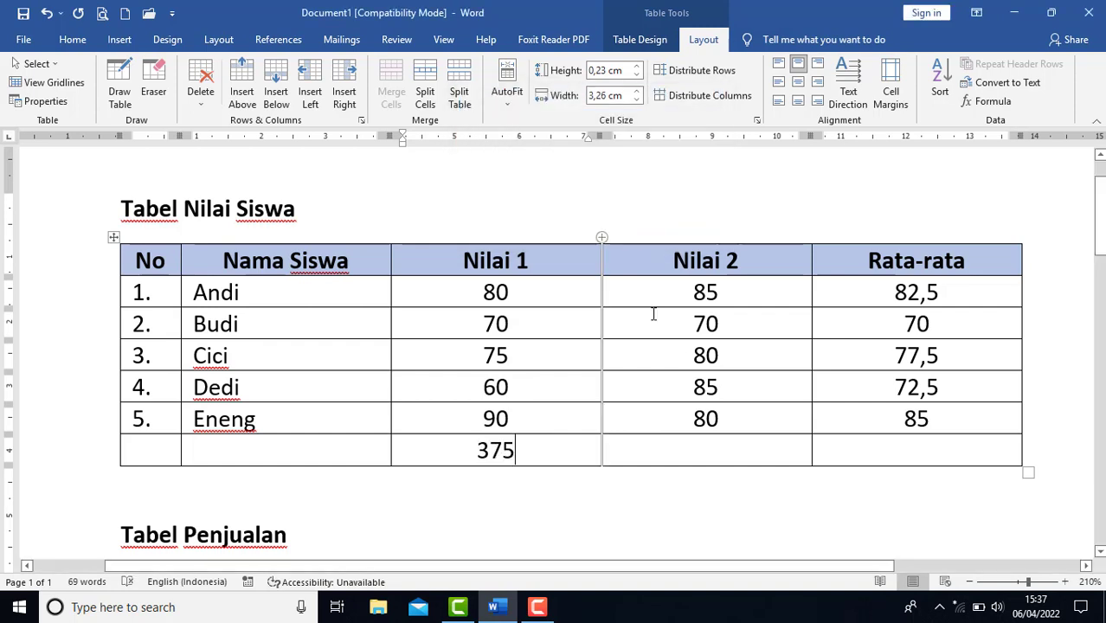
left_click(719, 450)
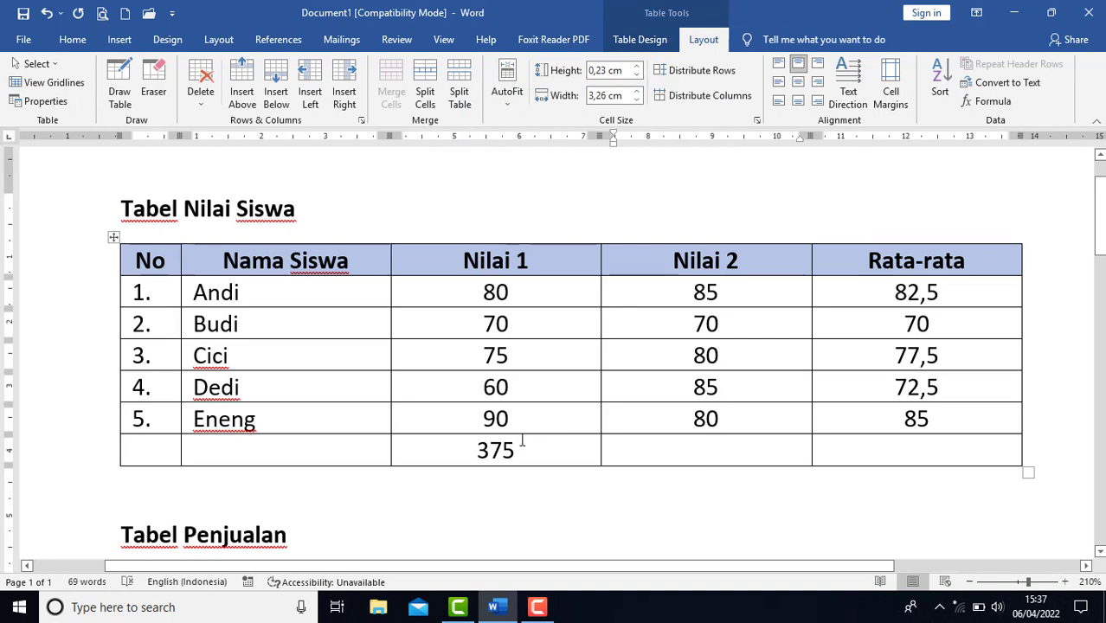
type("400")
- Right-align the Sikat Gigi Jumlah cell in Tabel Penjualan and reduce its suggested formula to the equals sign
scroll(467, 399, "down", 7)
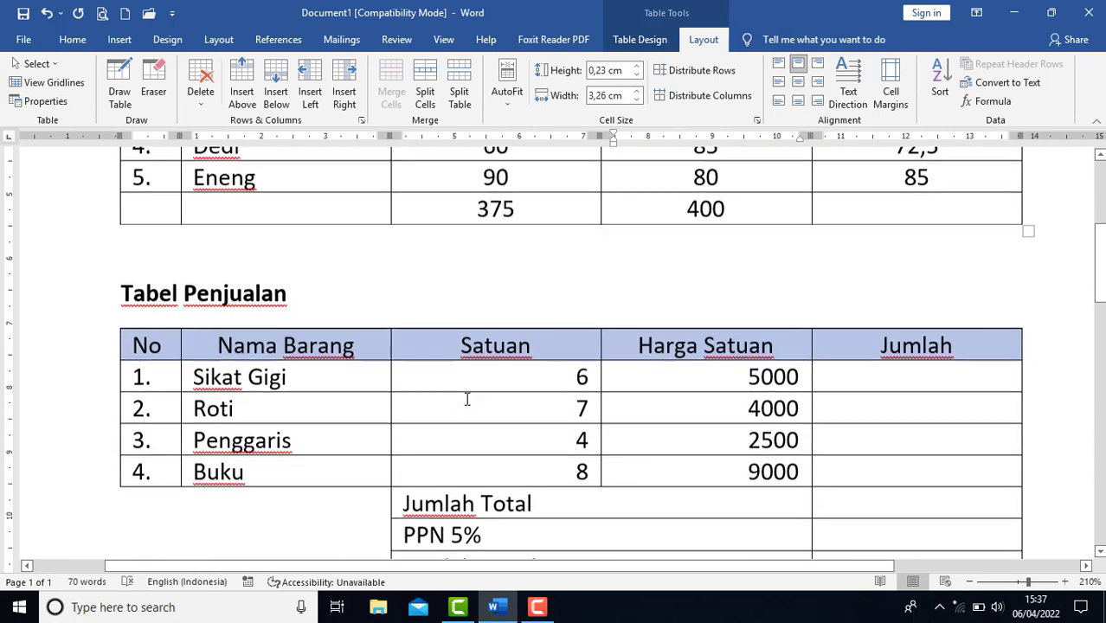
scroll(467, 400, "down", 2)
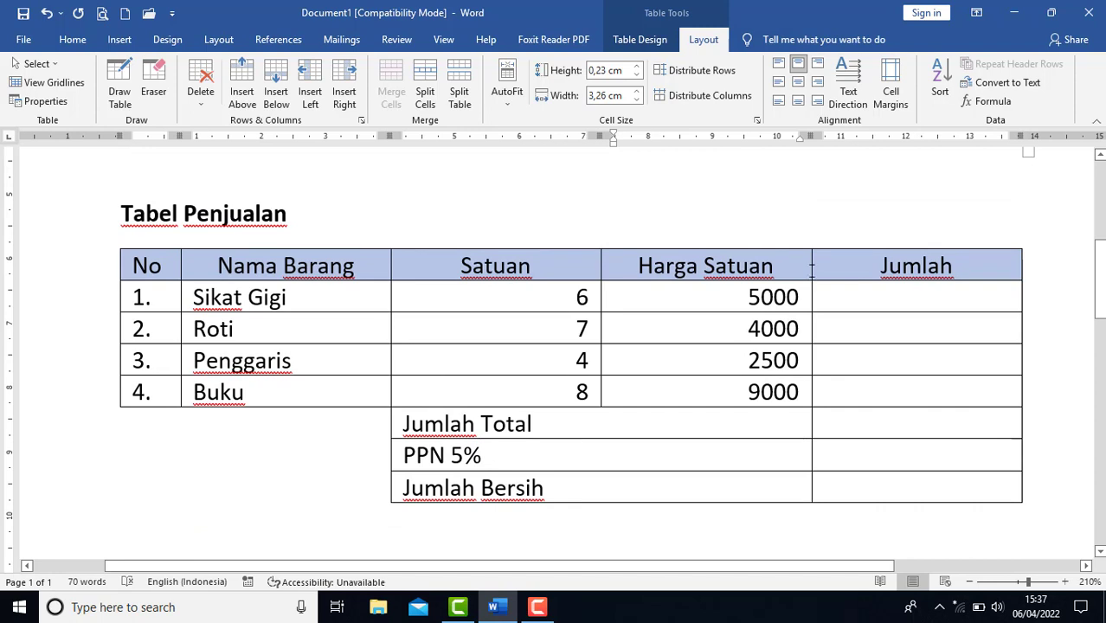
left_click(972, 307)
key("ctrl+r")
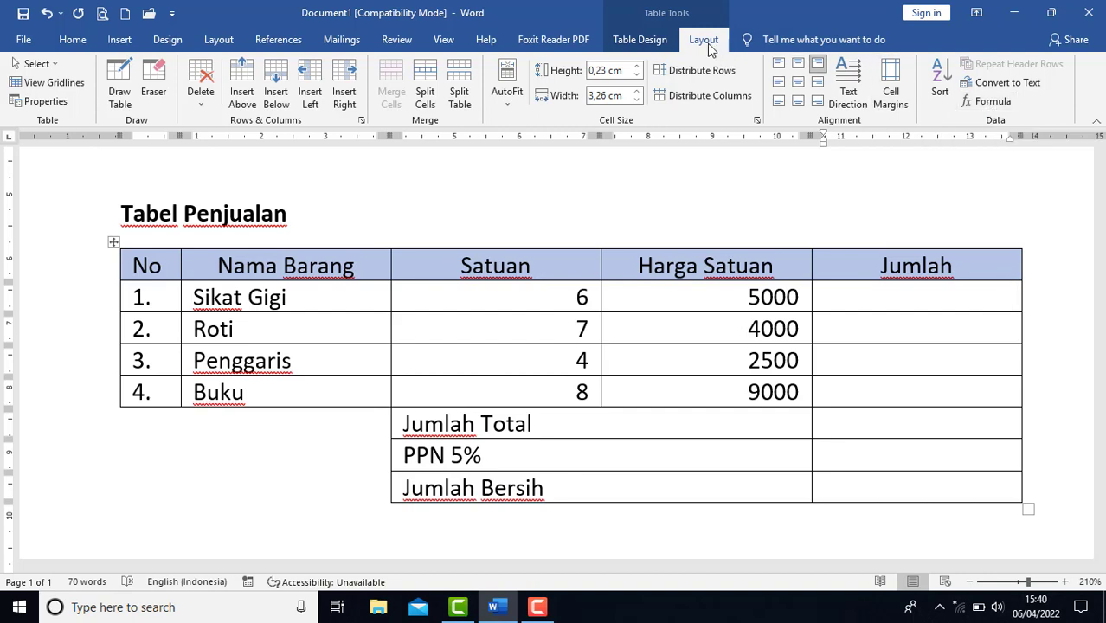
left_click(993, 102)
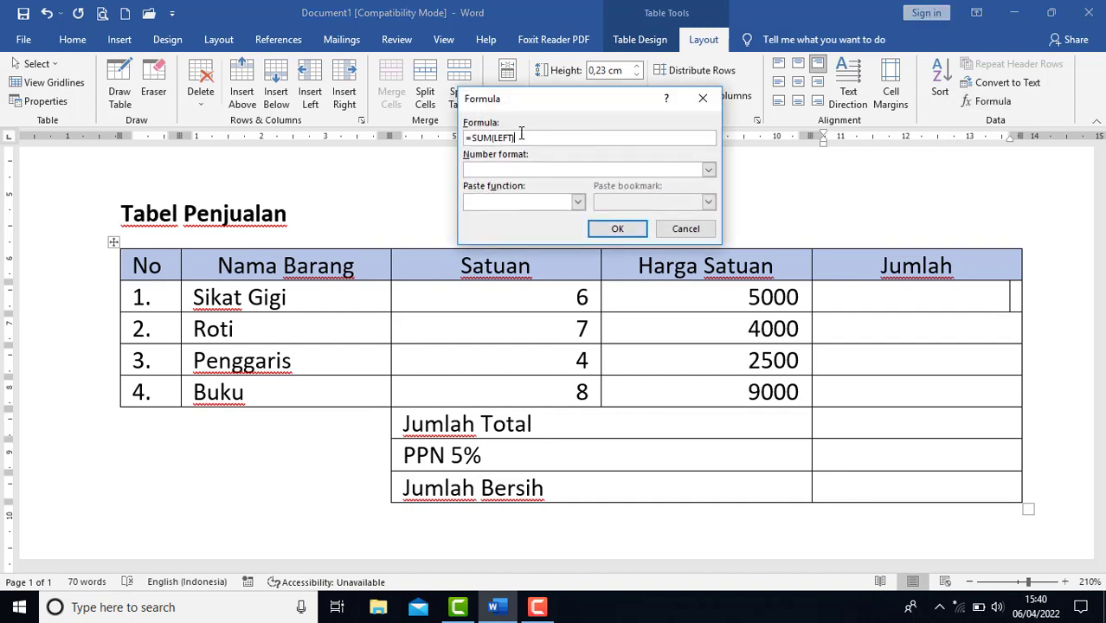
left_click_drag(520, 138, 495, 139)
left_click(481, 134)
key("BackSpace")
key("BackSpace")
key("BackSpace")
key("BackSpace")
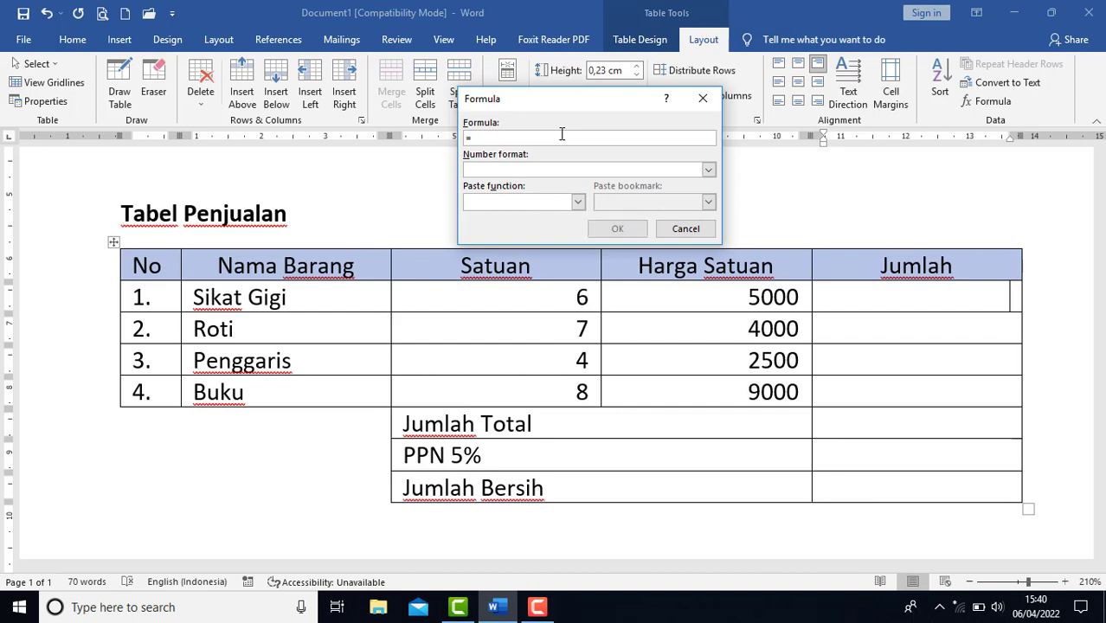
- Insert the formula =PRODUCT(left) with number format #.##0,00 in the Sikat Gigi Jumlah cell
left_click(577, 202)
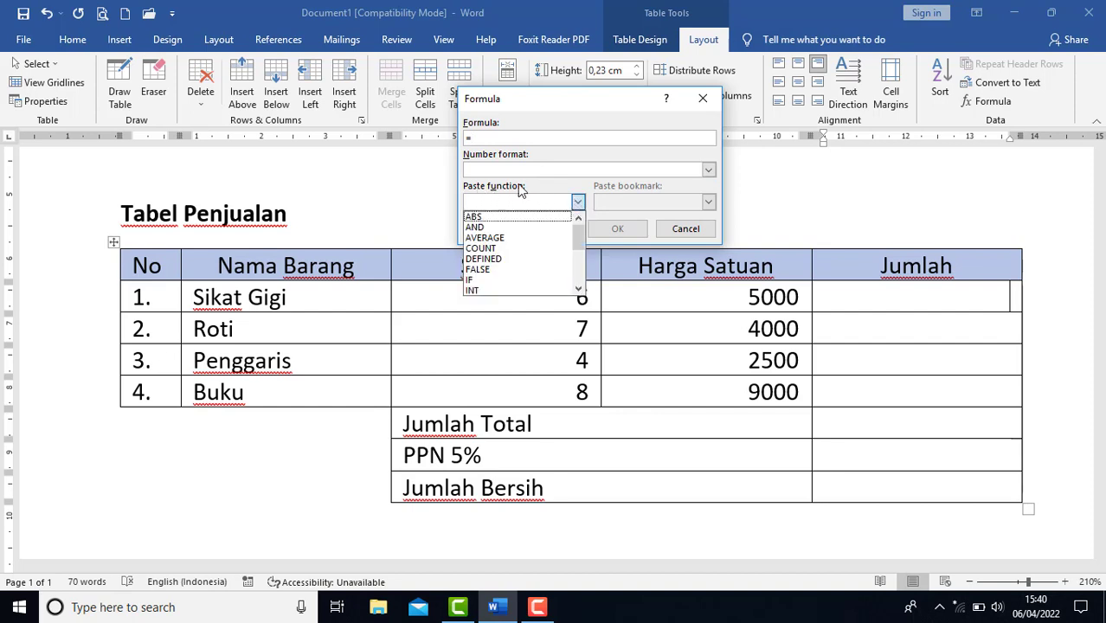
scroll(528, 240, "down", 4)
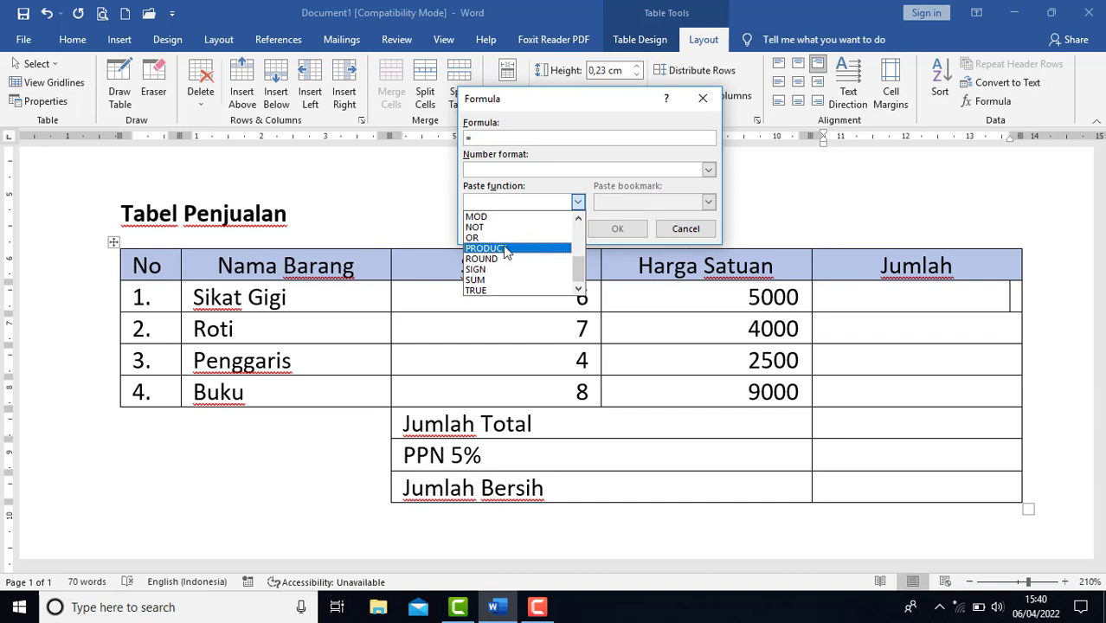
left_click(506, 250)
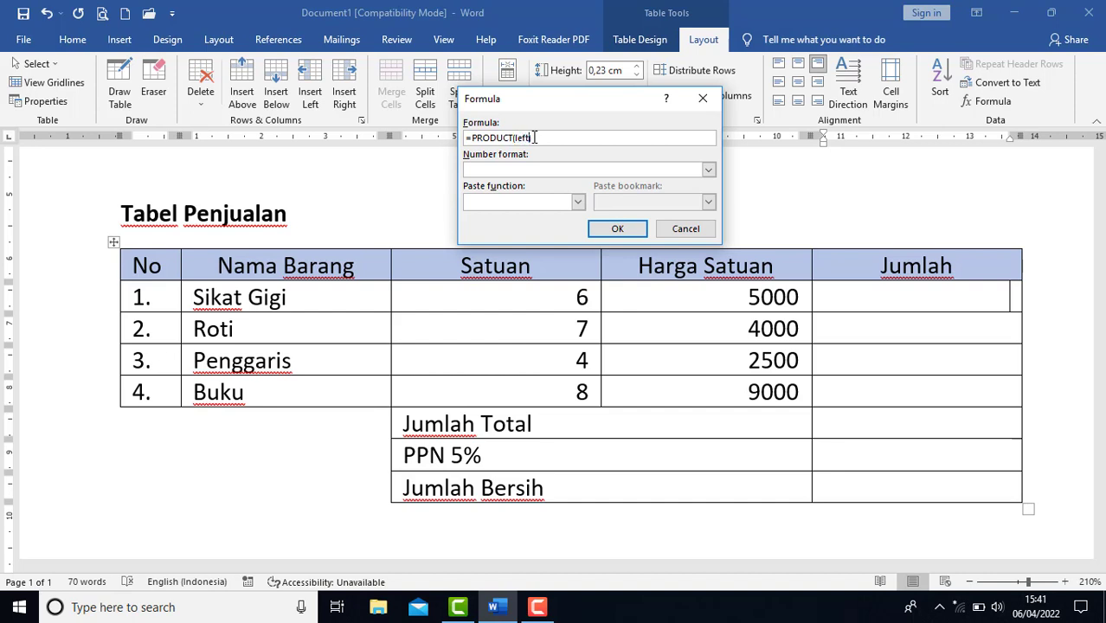
left_click(709, 172)
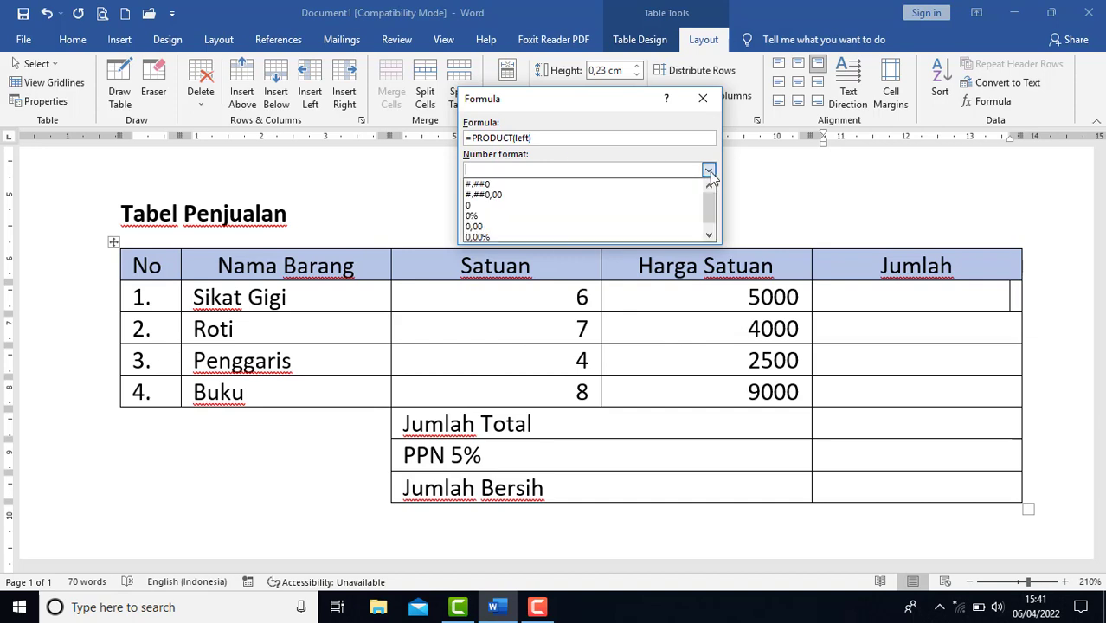
left_click(516, 196)
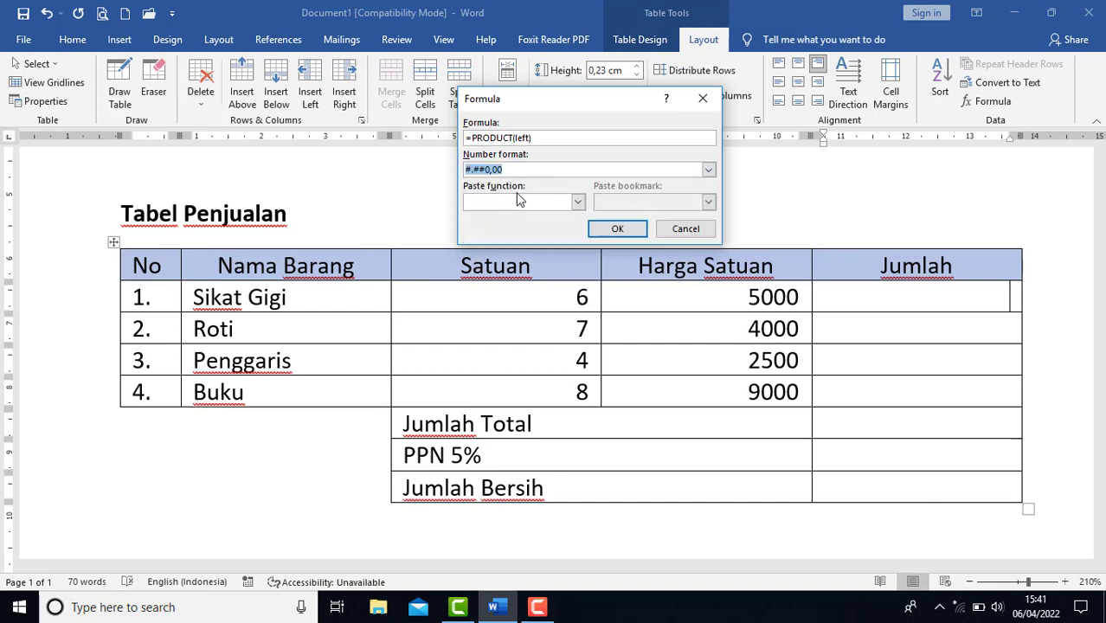
left_click(616, 230)
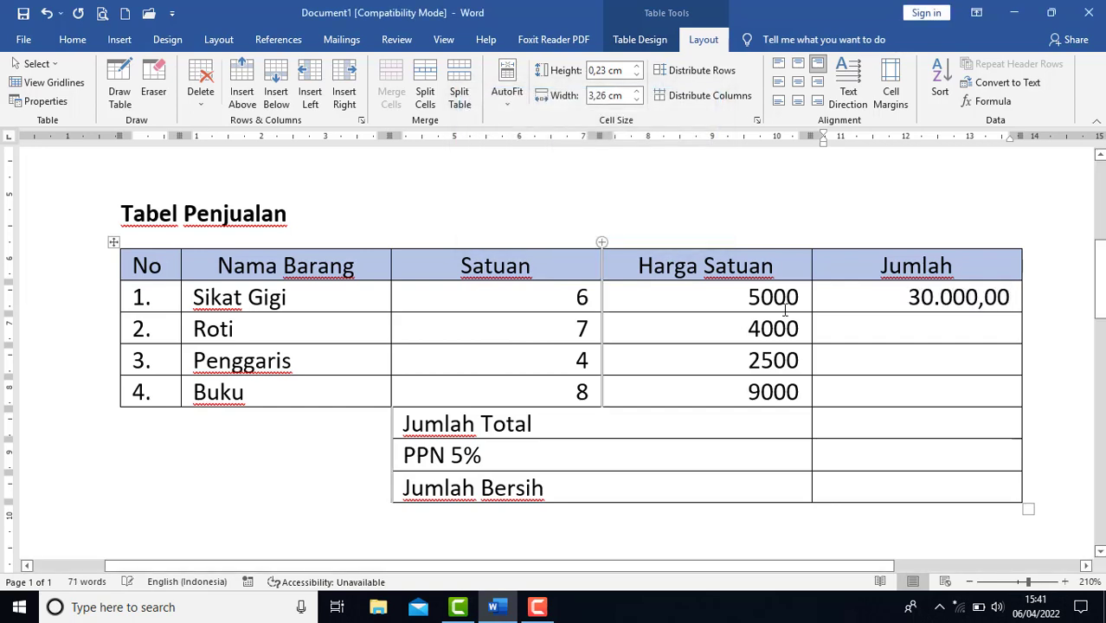
- Repeat the product formula in the Jumlah cells of Roti, Penggaris and Buku
left_click(1009, 330)
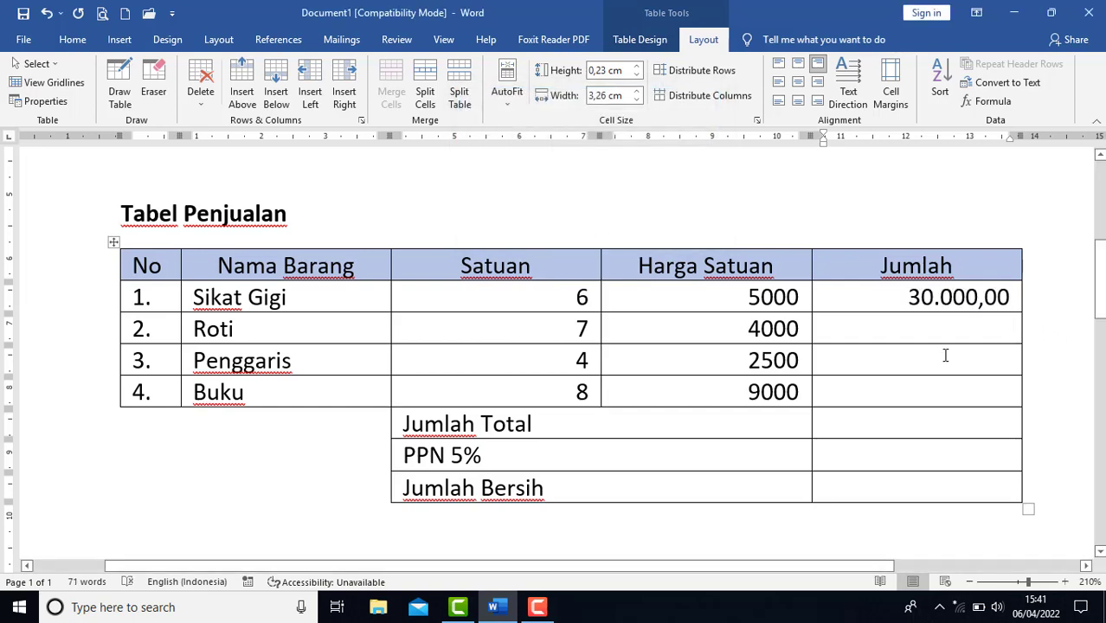
key("F4")
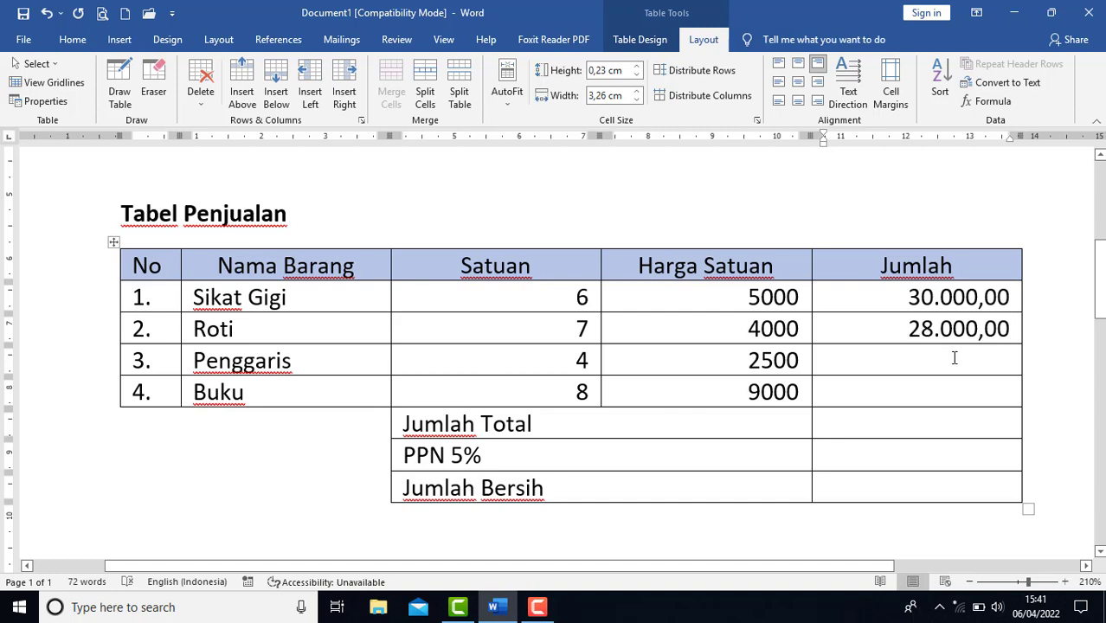
left_click(986, 361)
key("F4")
left_click(982, 387)
key("F4")
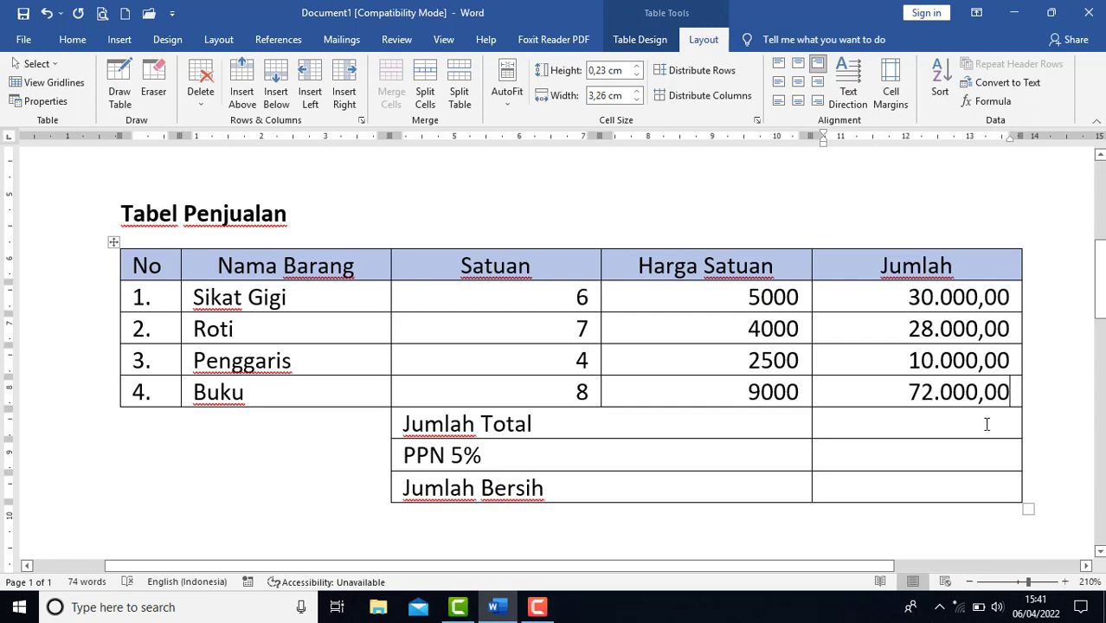
- Insert =SUM(ABOVE) with number format #.##0,00 in the Jumlah Total cell
left_click(987, 424)
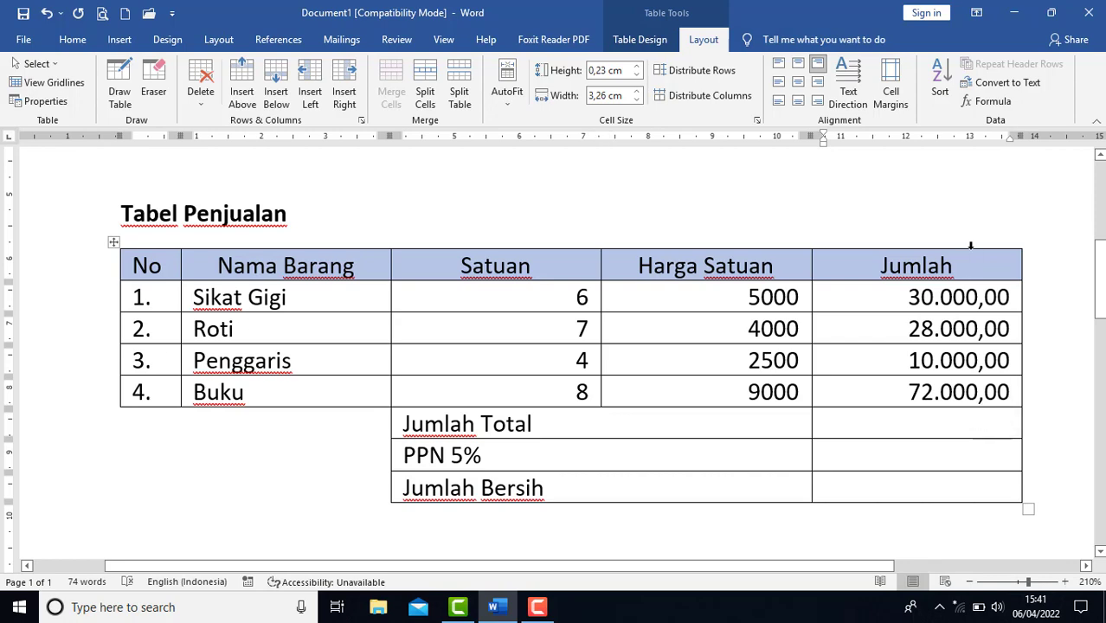
left_click(982, 104)
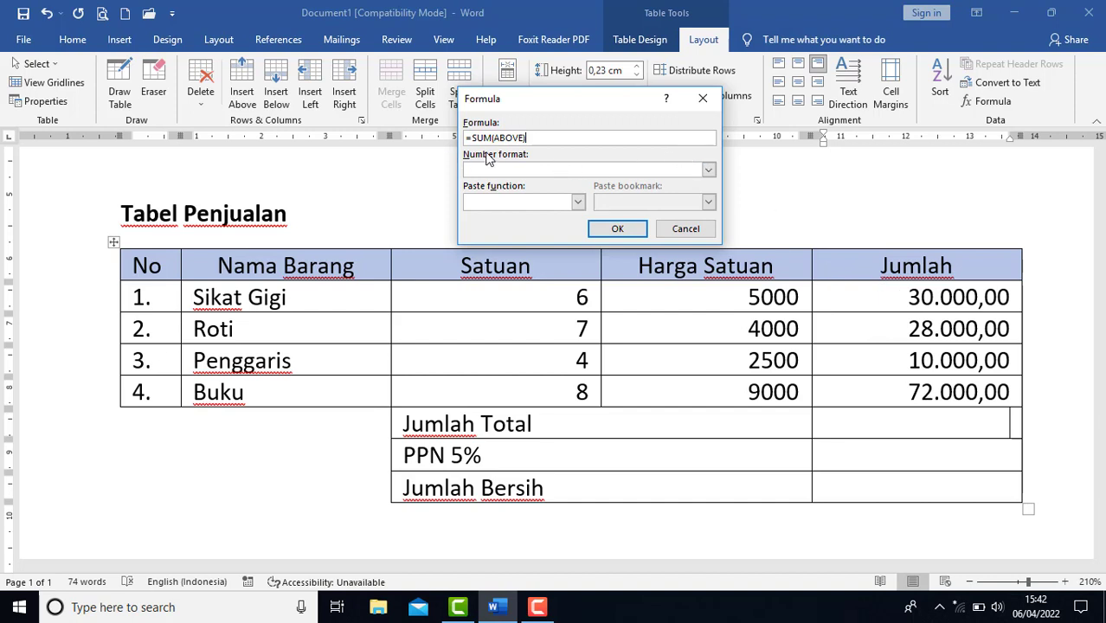
left_click(708, 172)
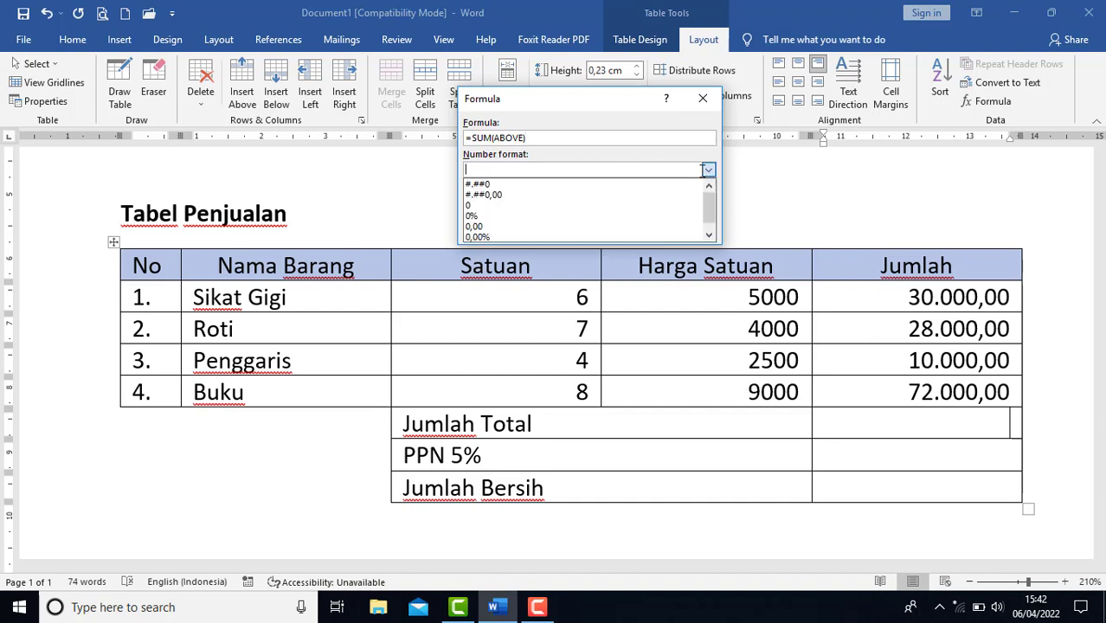
left_click(655, 196)
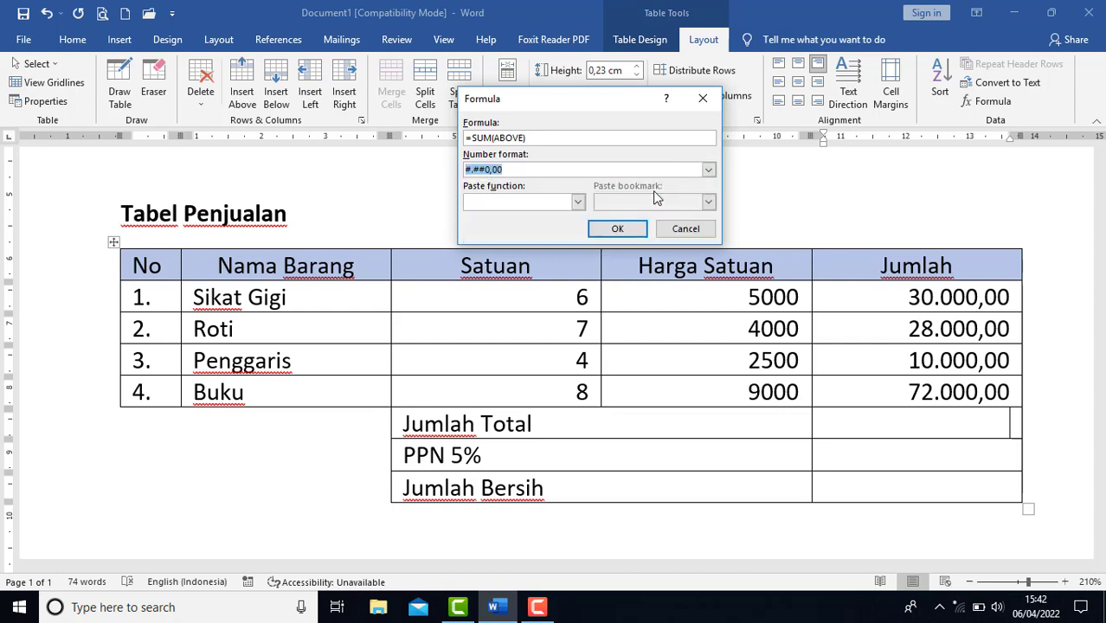
left_click(617, 229)
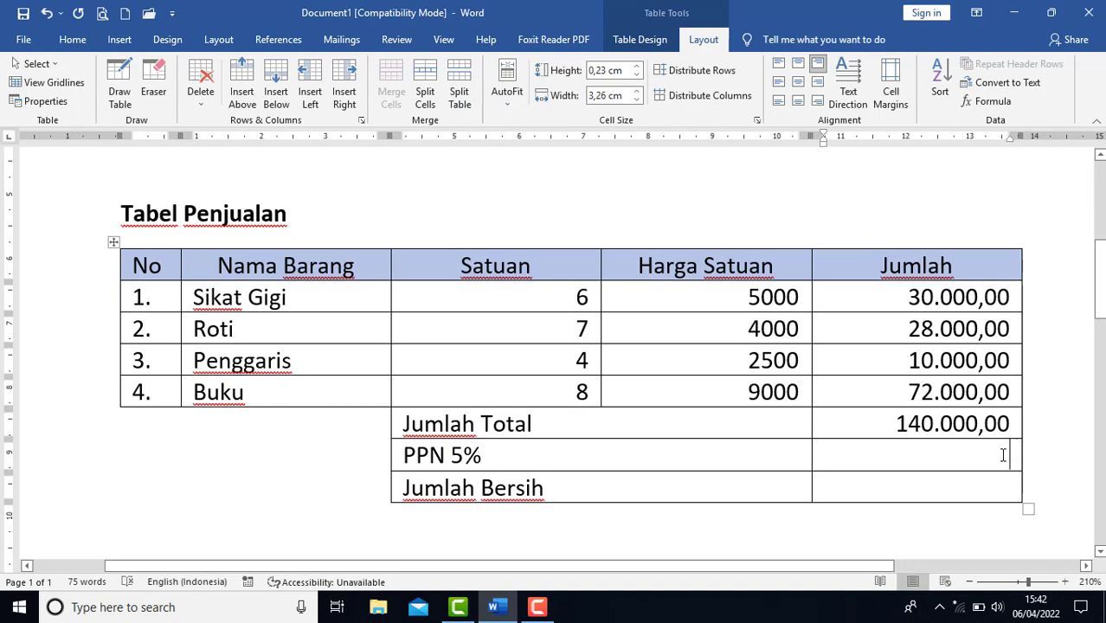
left_click(1002, 456)
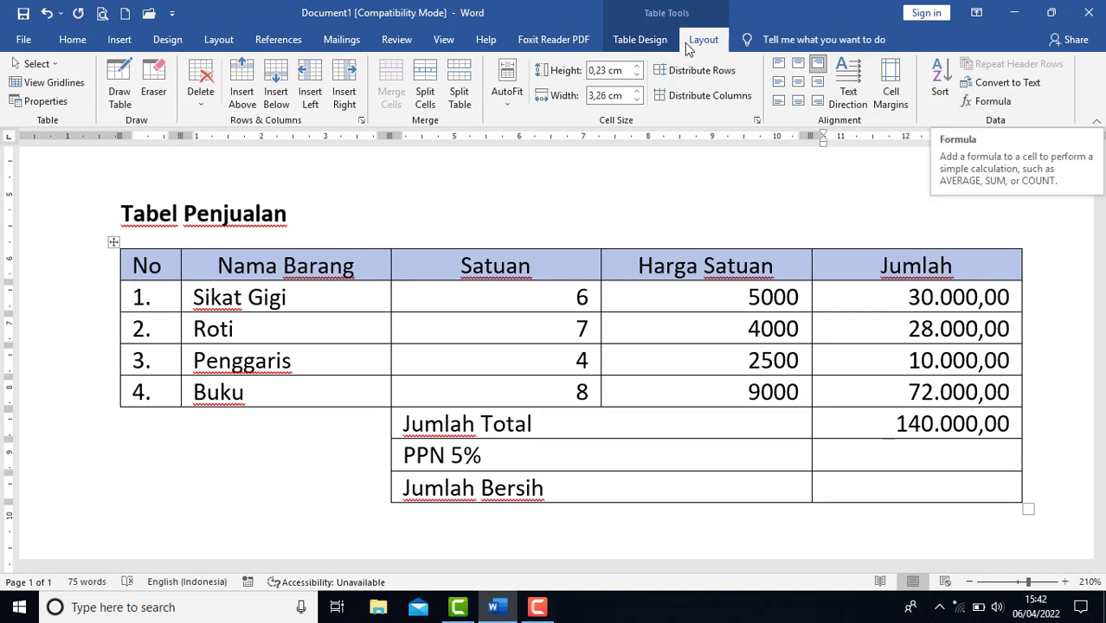
left_click(978, 102)
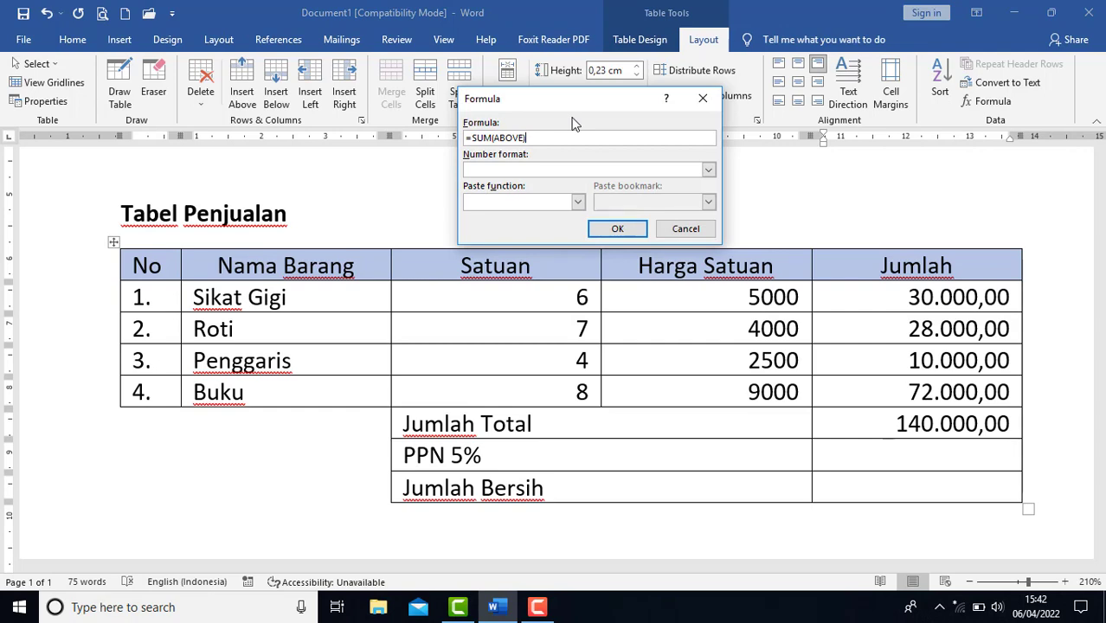
key("BackSpace")
key("BackSpace")
key("BackSpace")
key("BackSpace")
key("BackSpace")
key("BackSpace")
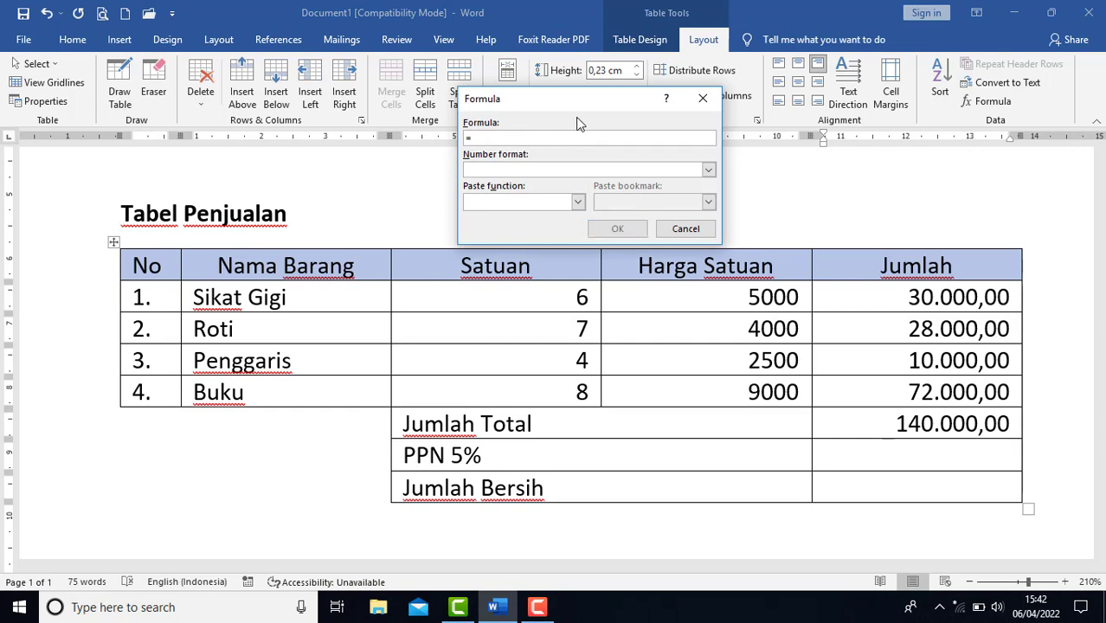
left_click_drag(574, 98, 569, 78)
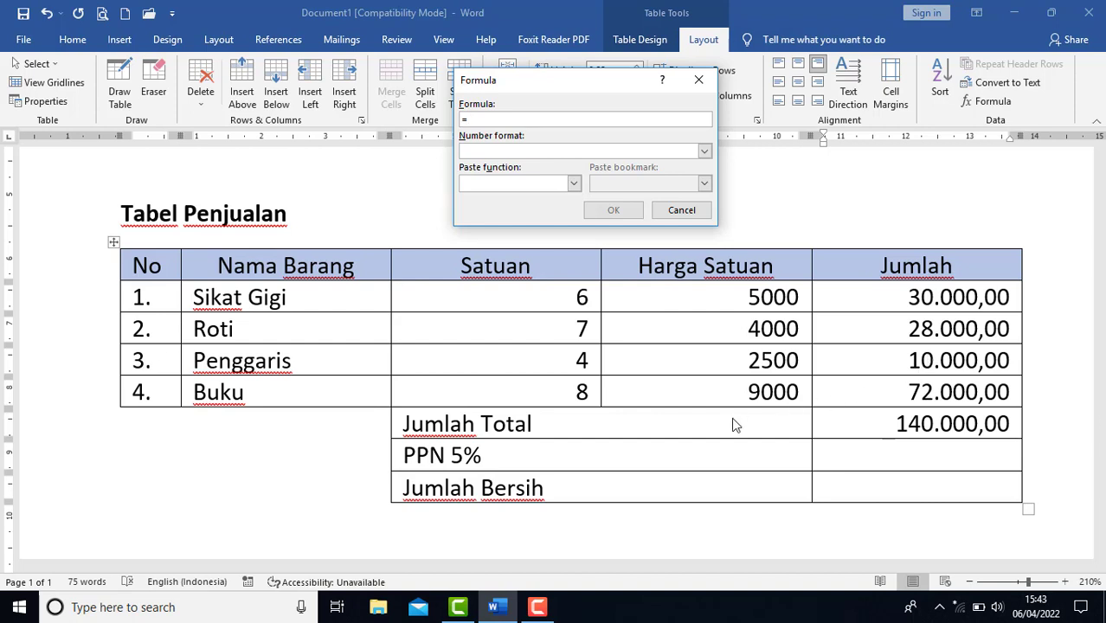
left_click(587, 442)
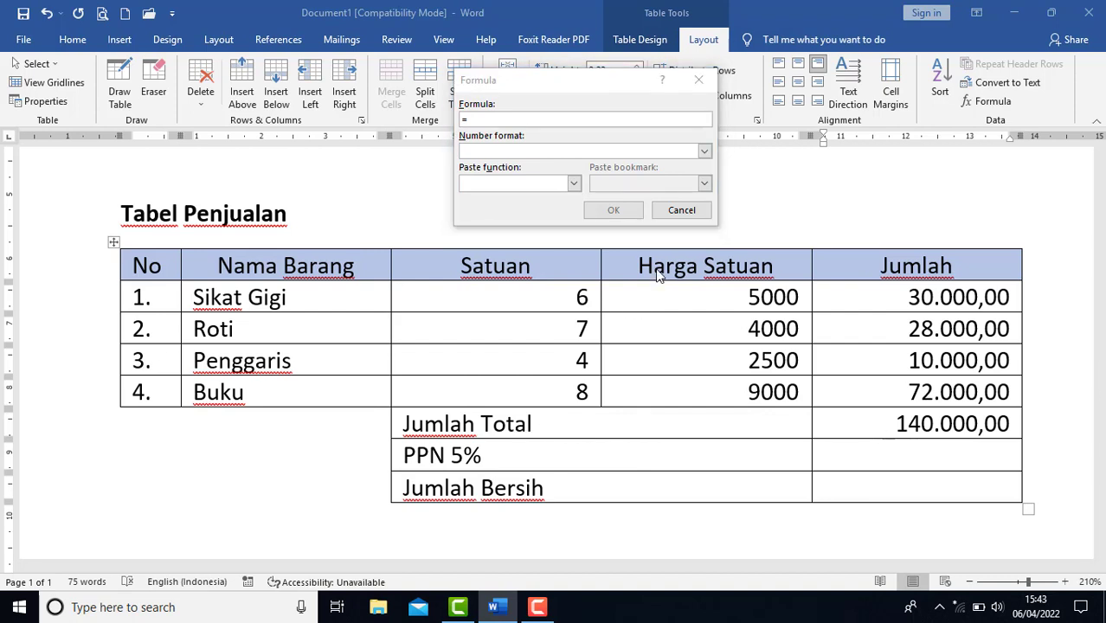
left_click(681, 210)
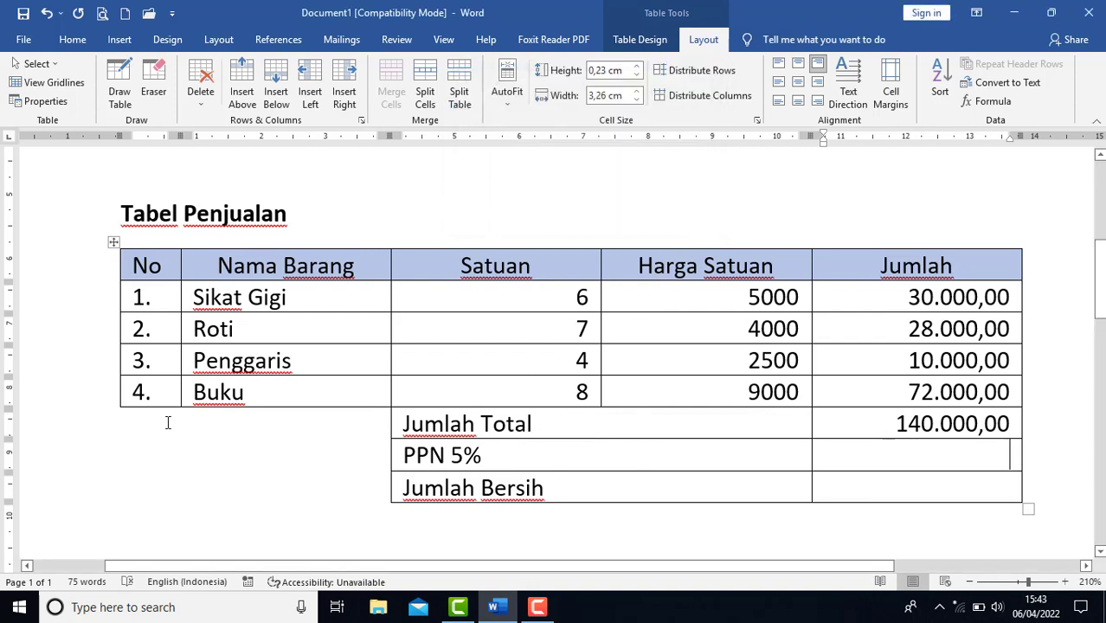
- Apply all borders to the empty cells beneath the No and Nama Barang columns in Tabel Penjualan
left_click_drag(124, 428, 245, 486)
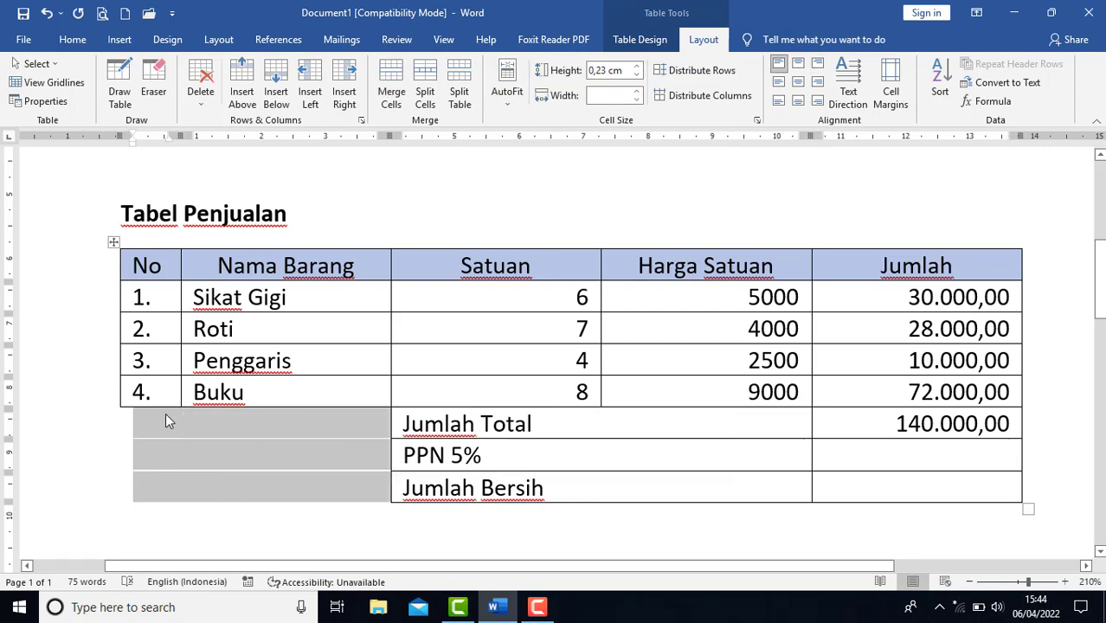
left_click(73, 39)
left_click(556, 97)
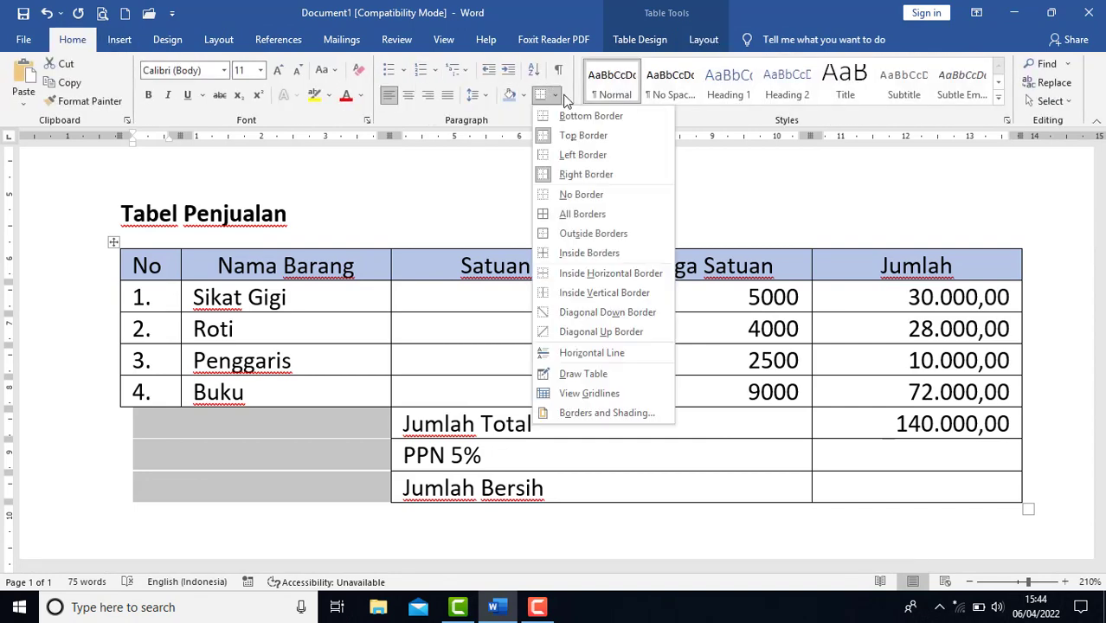
left_click(579, 214)
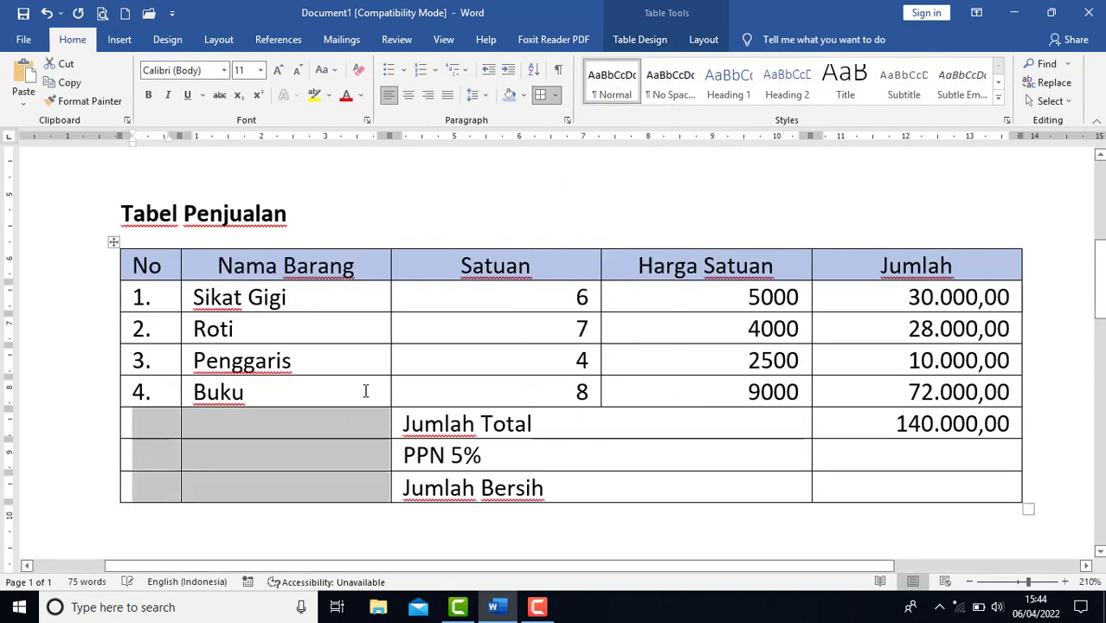
left_click(331, 433)
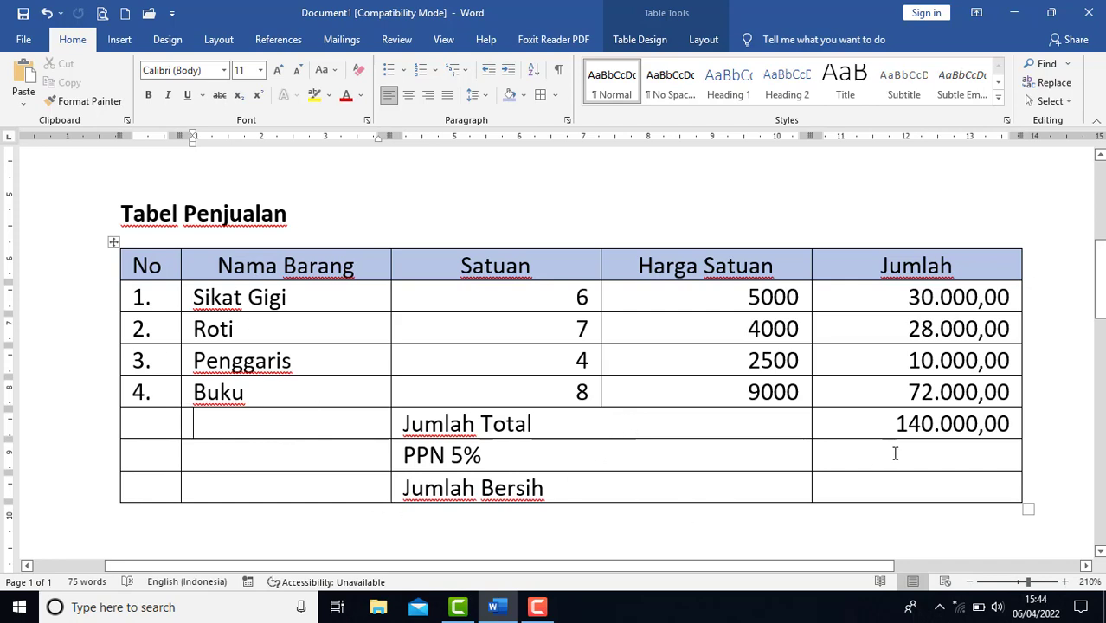
- Insert the formula =d6*5% with number format #.##0,00 in the PPN 5% row's Jumlah cell
left_click(995, 449)
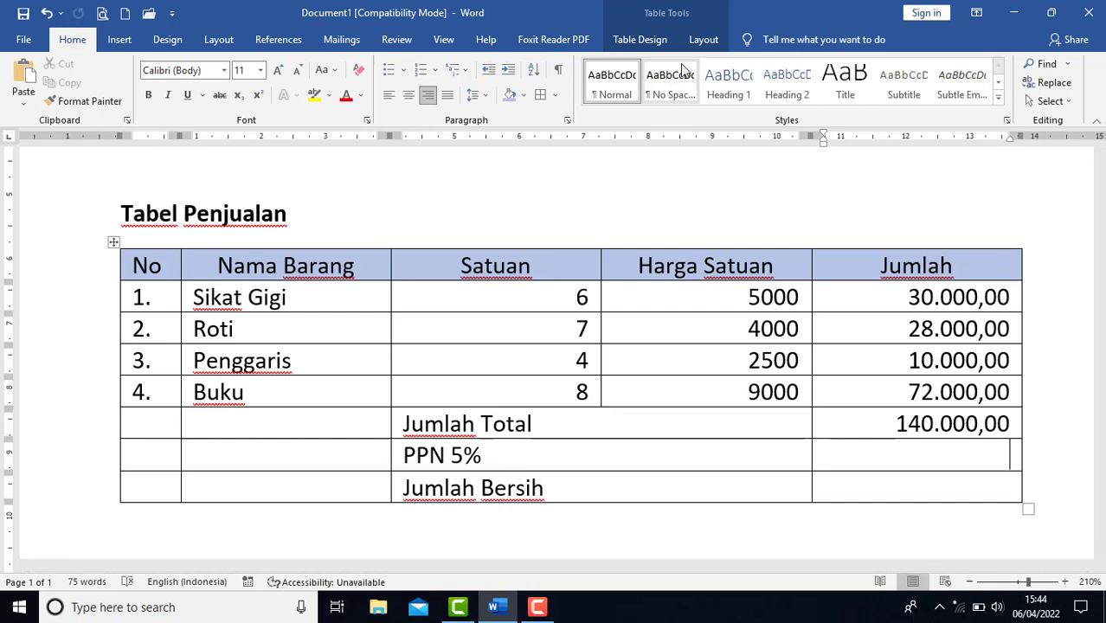
left_click(702, 41)
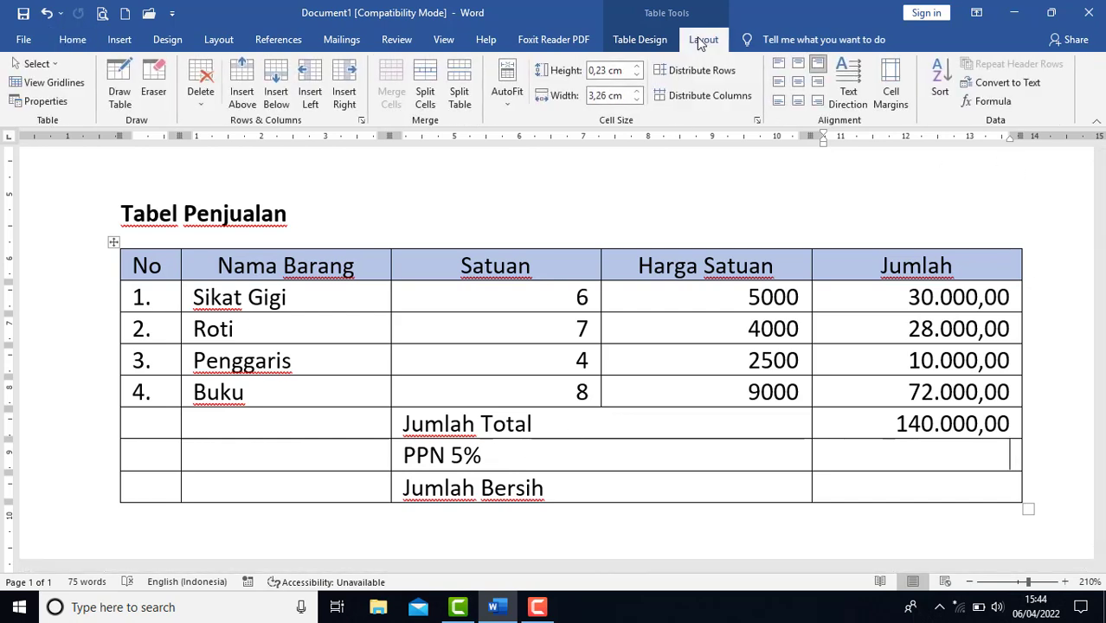
left_click(992, 102)
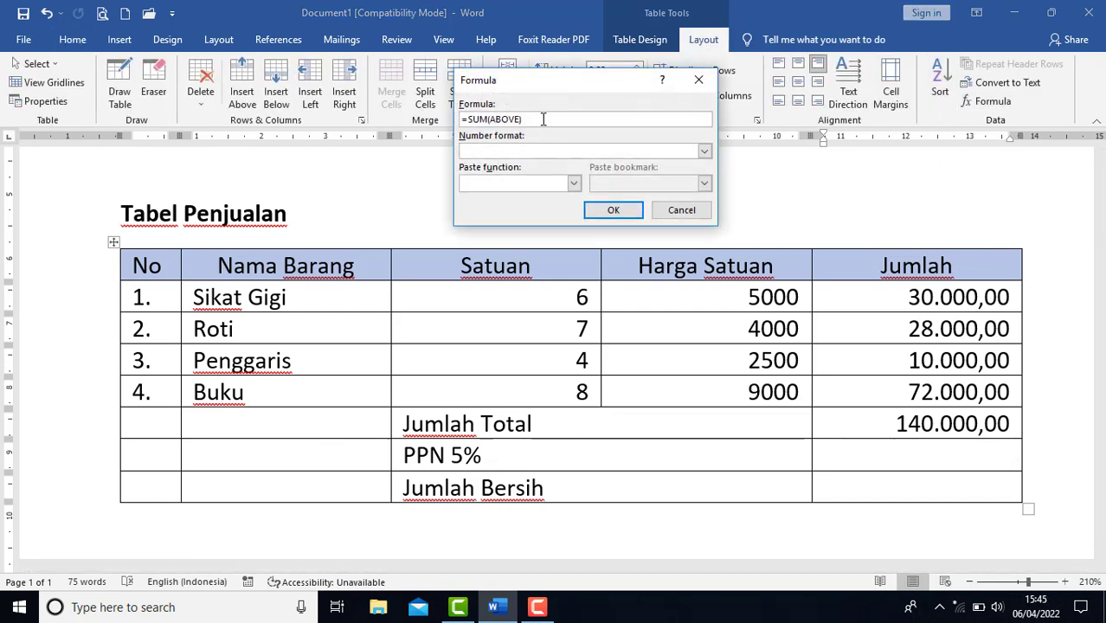
key("BackSpace")
key("BackSpace")
key("BackSpace")
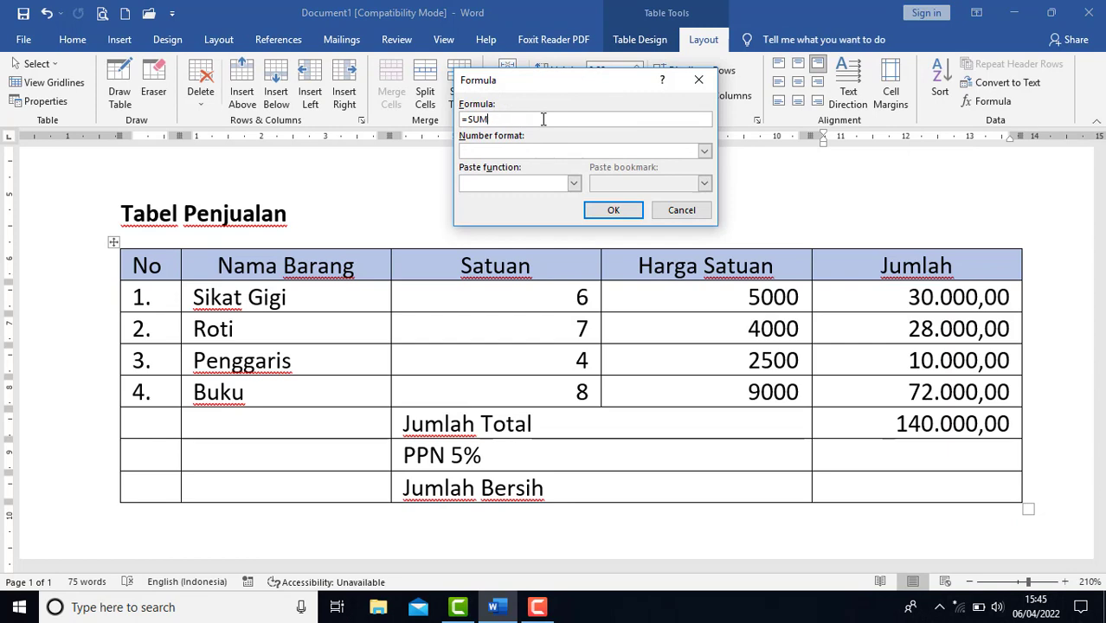
key("BackSpace")
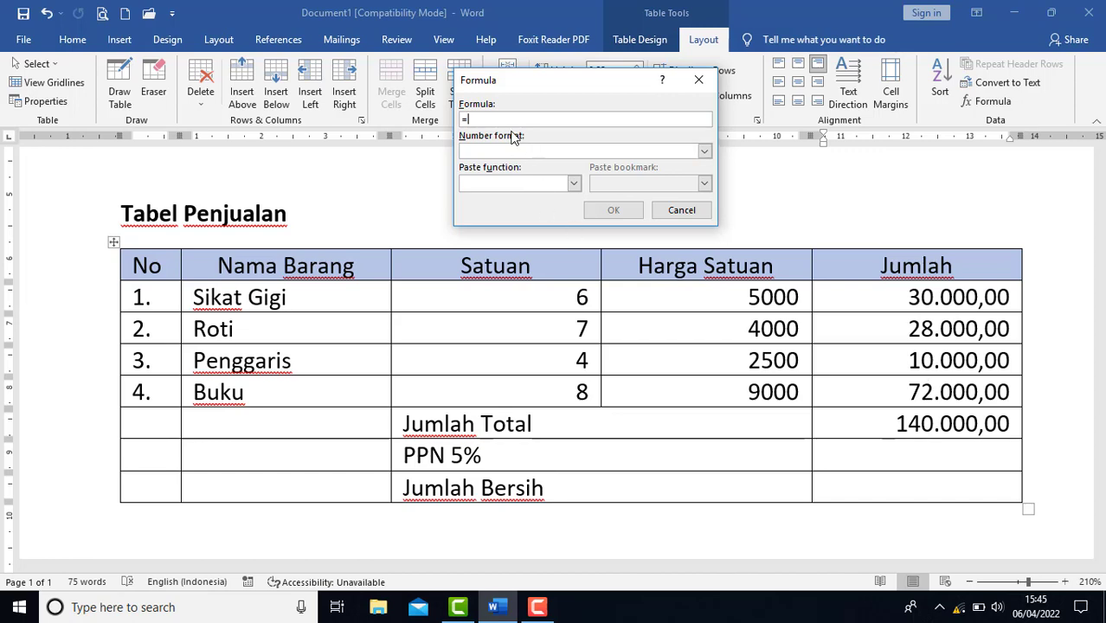
type("d6*5%")
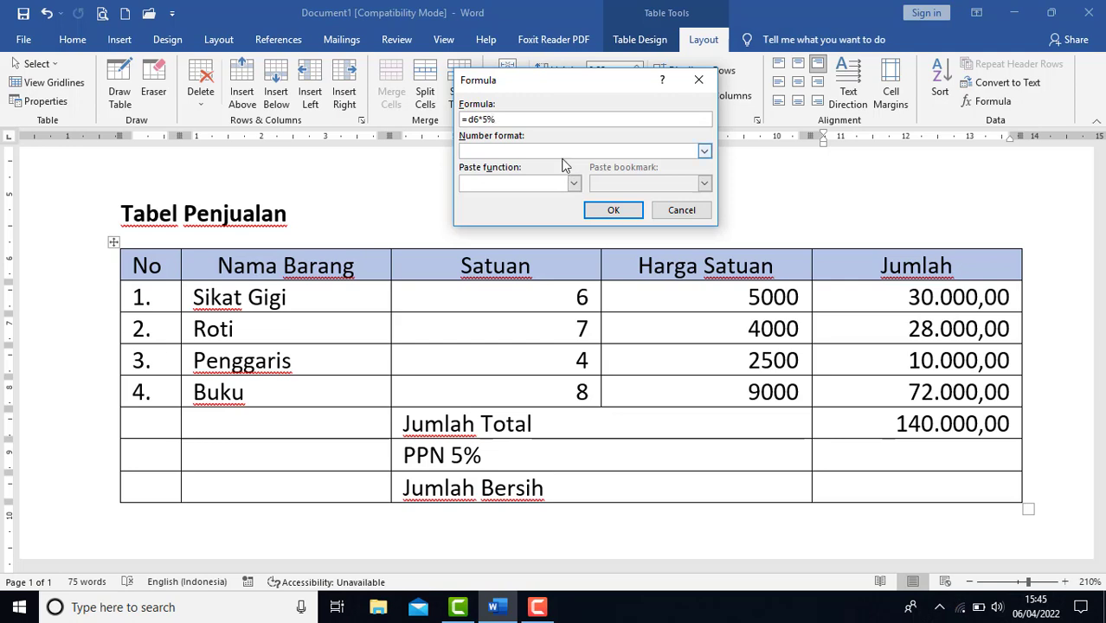
left_click(706, 152)
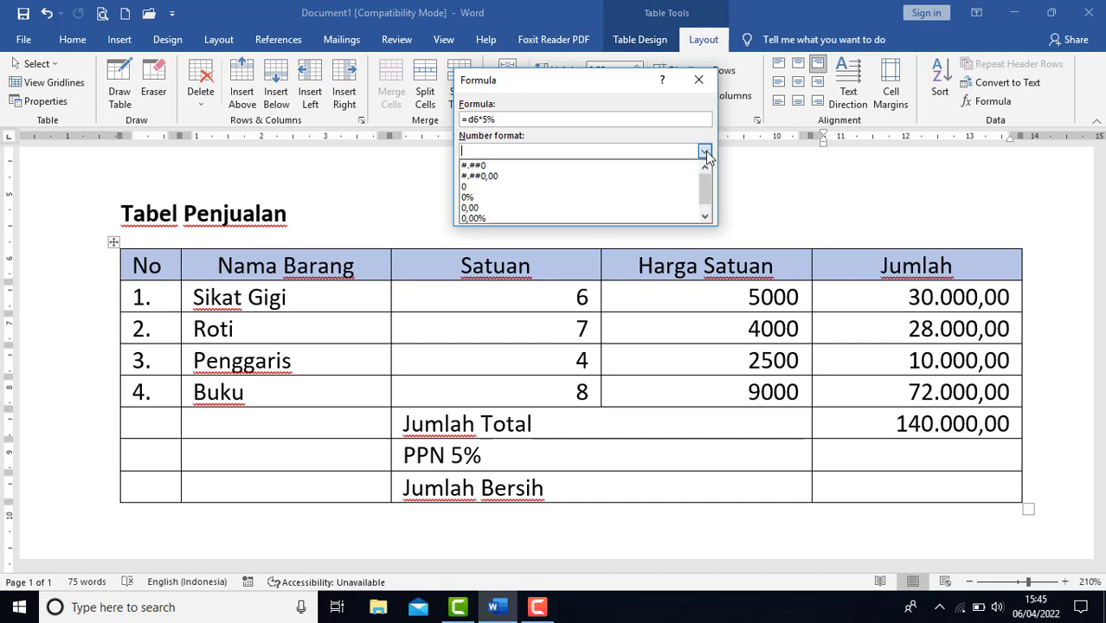
left_click(505, 176)
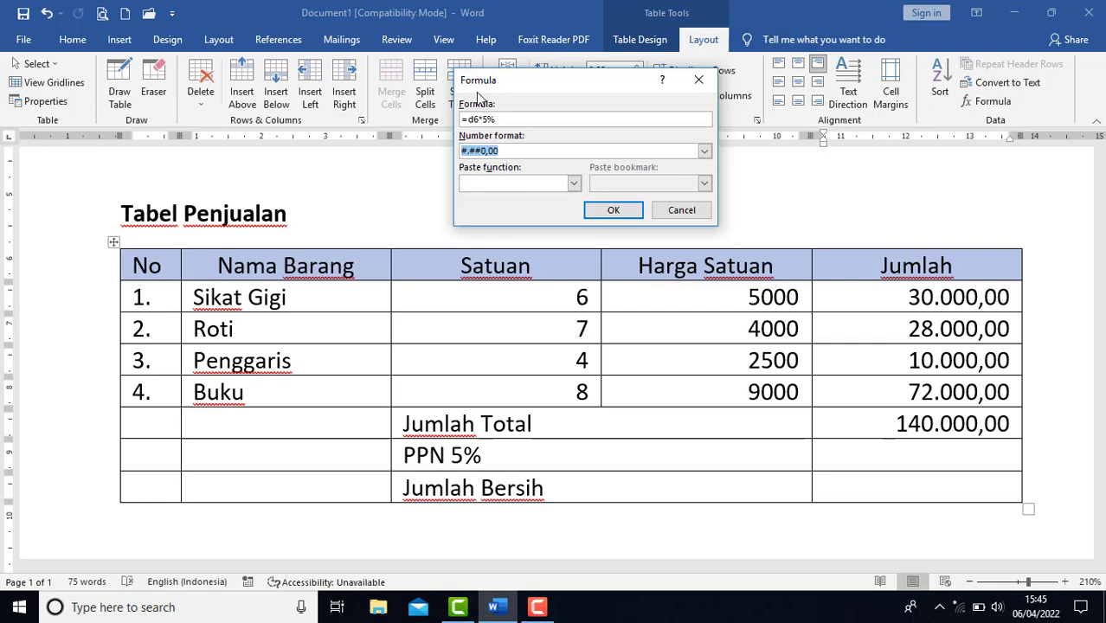
left_click(635, 215)
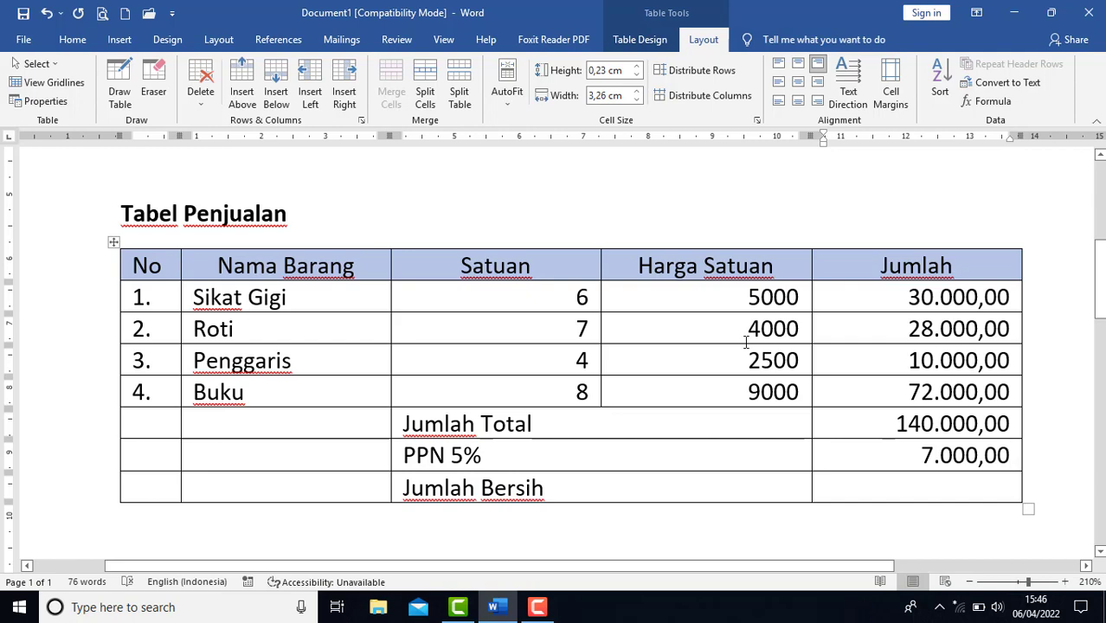
- Insert the formula =d6-d7 with number format #.##0,00 in the Jumlah Bersih row's amount cell
left_click(983, 486)
left_click(987, 104)
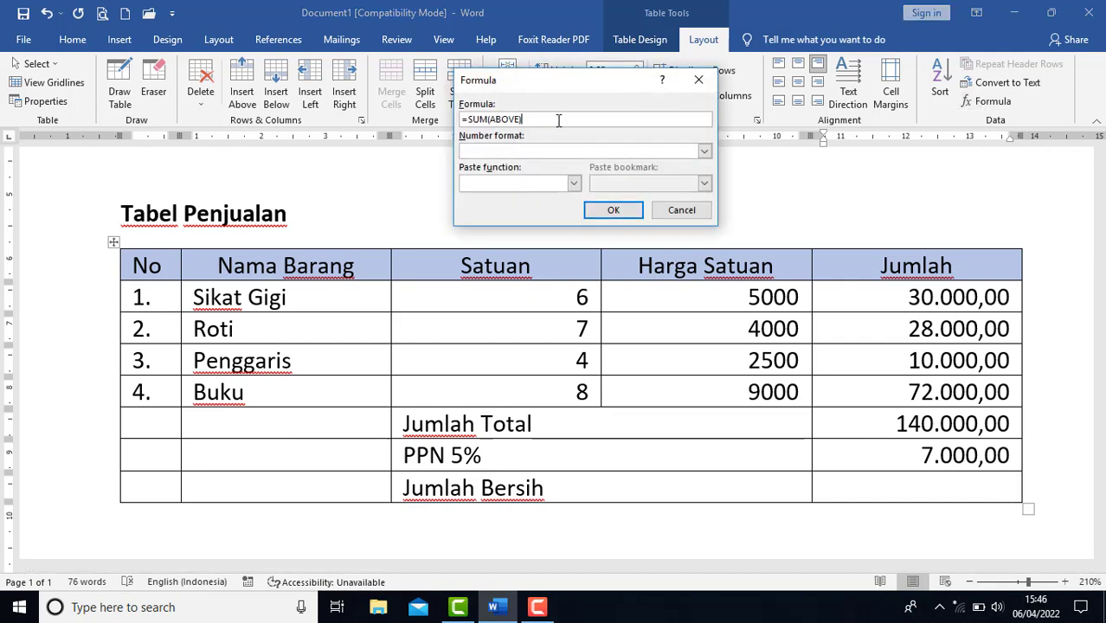
key("BackSpace")
key("BackSpace")
key("BackSpace")
key("BackSpace")
key("BackSpace")
key("BackSpace")
key("BackSpace")
key("BackSpace")
key("BackSpace")
key("BackSpace")
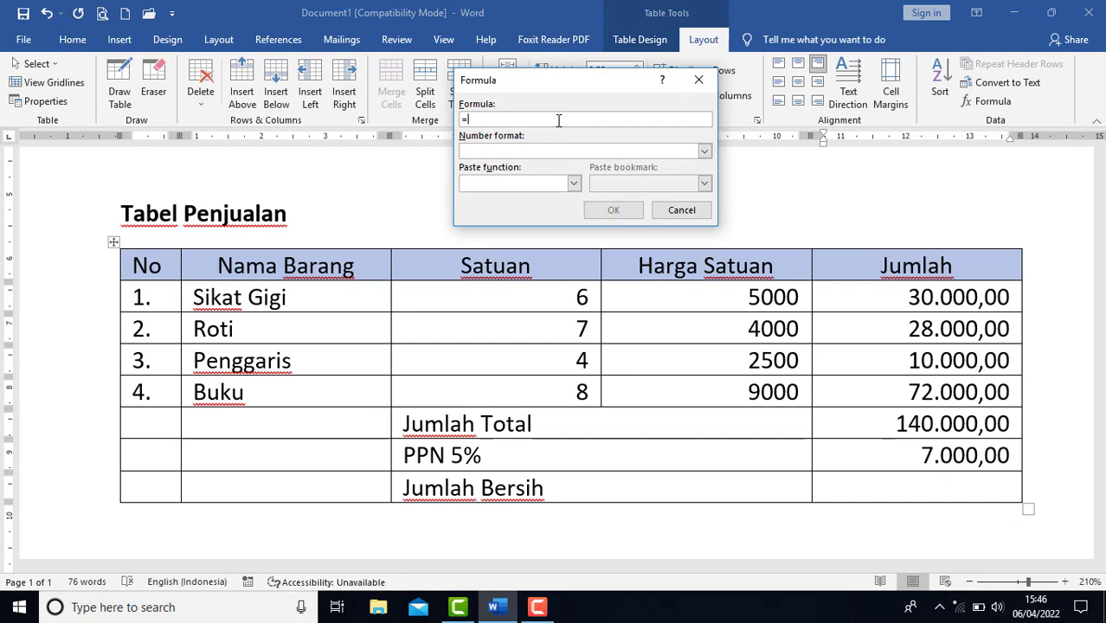
type("d6")
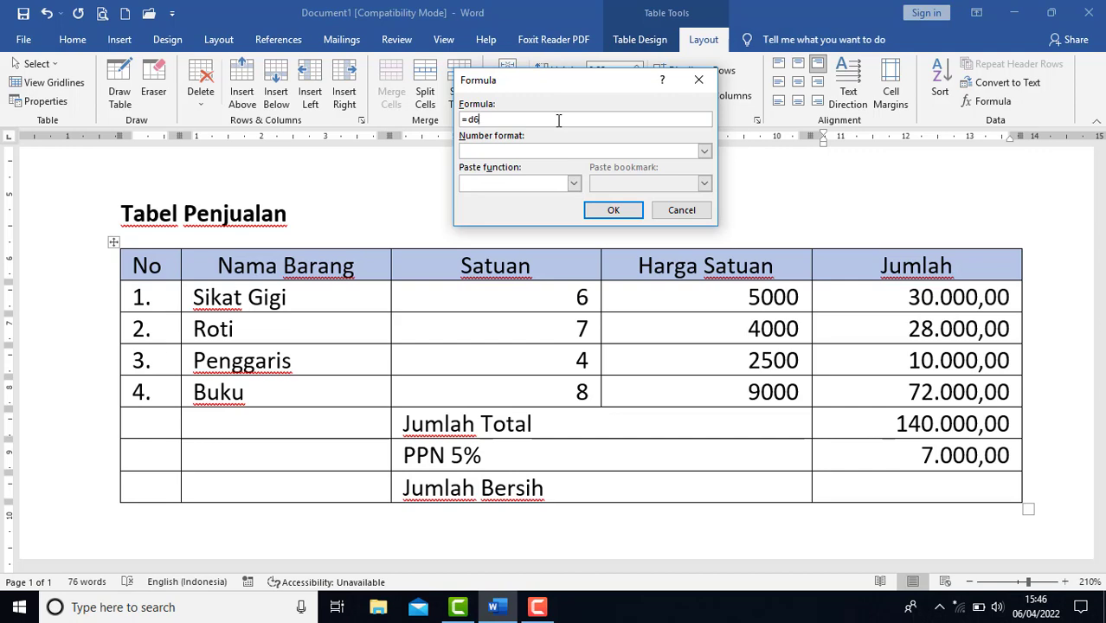
type("d7")
left_click(707, 151)
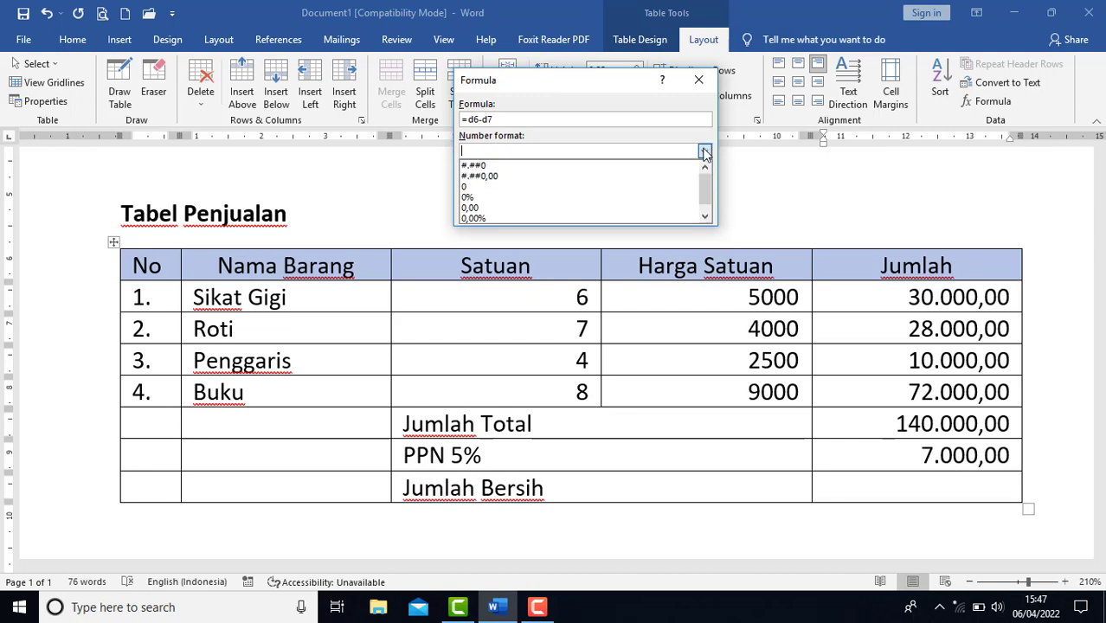
left_click(621, 175)
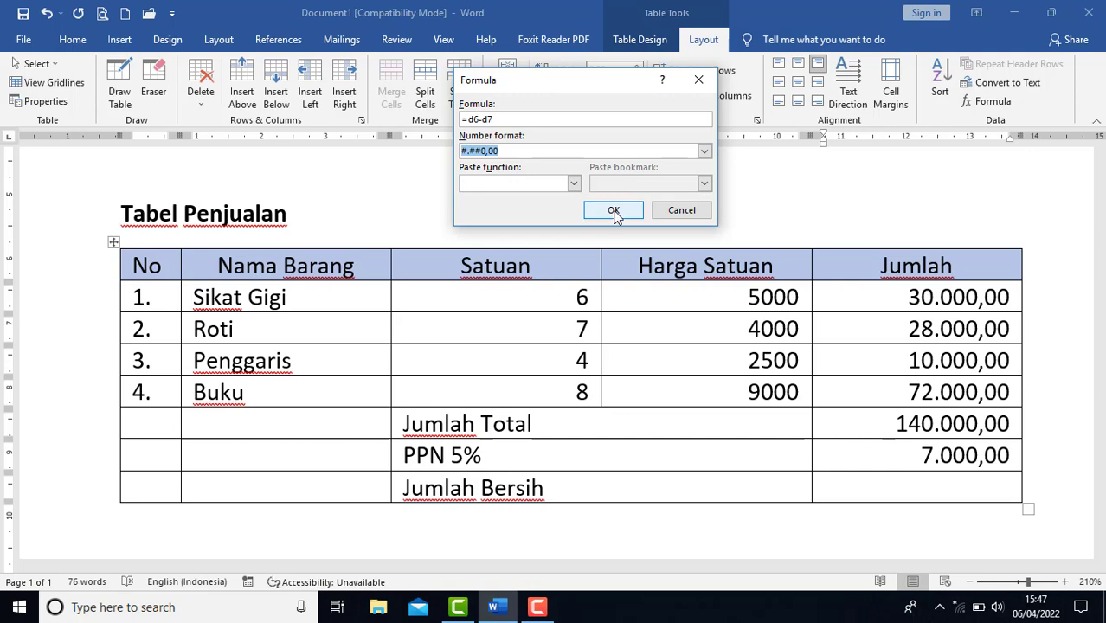
left_click(614, 213)
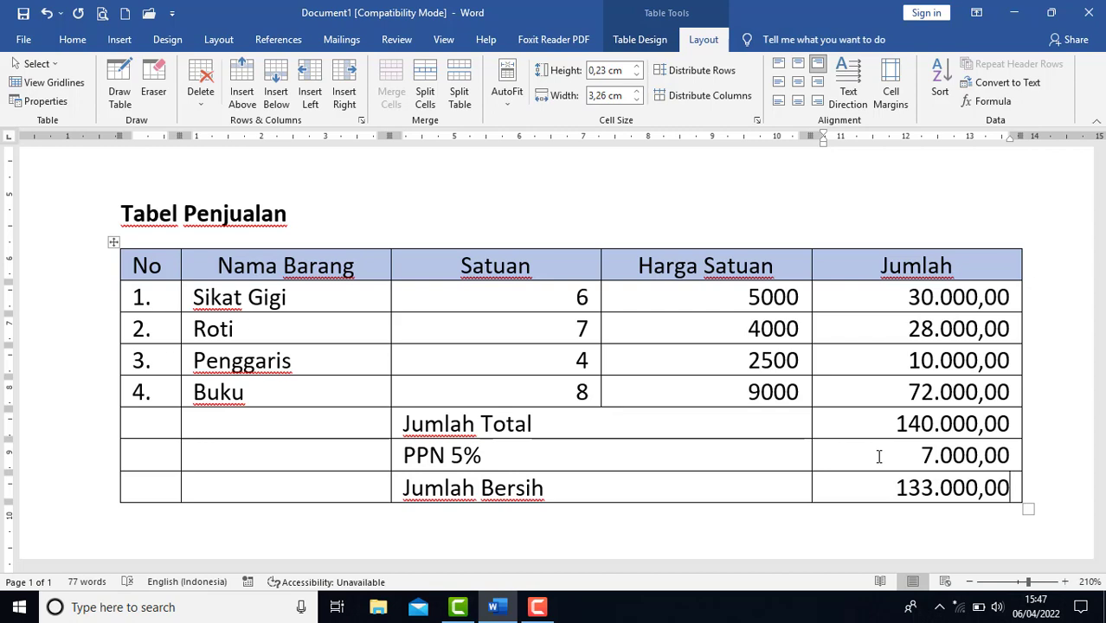
- Set Nilai 2 in row 3 of Tabel Nilai Siswa to 90 and update that row's Rata-rata field
scroll(879, 456, "up", 5)
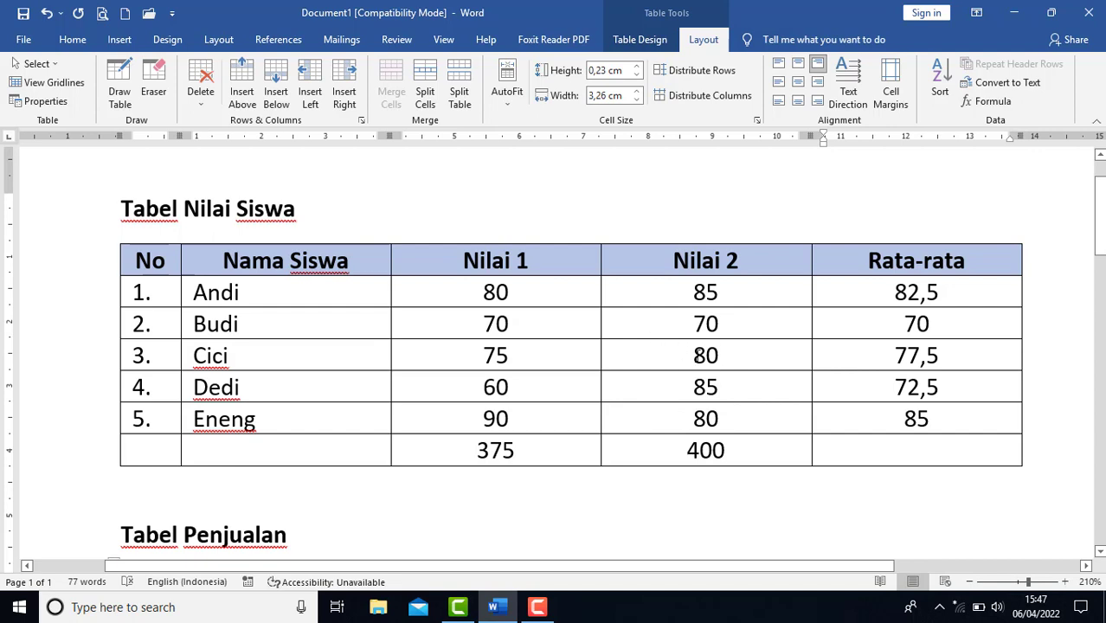
left_click_drag(693, 355, 728, 356)
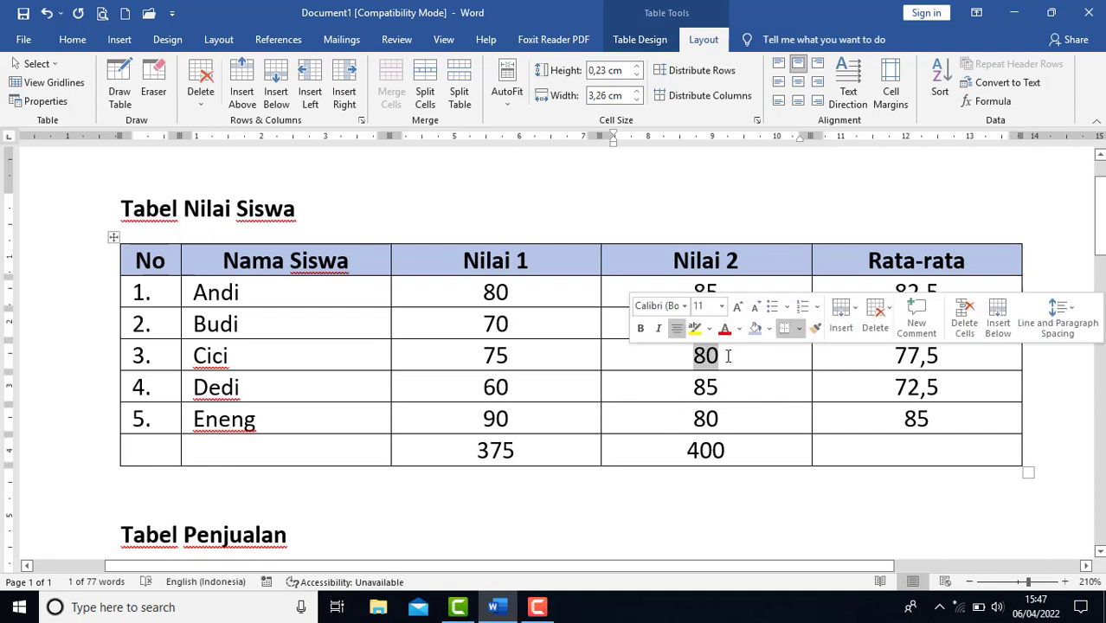
type("90")
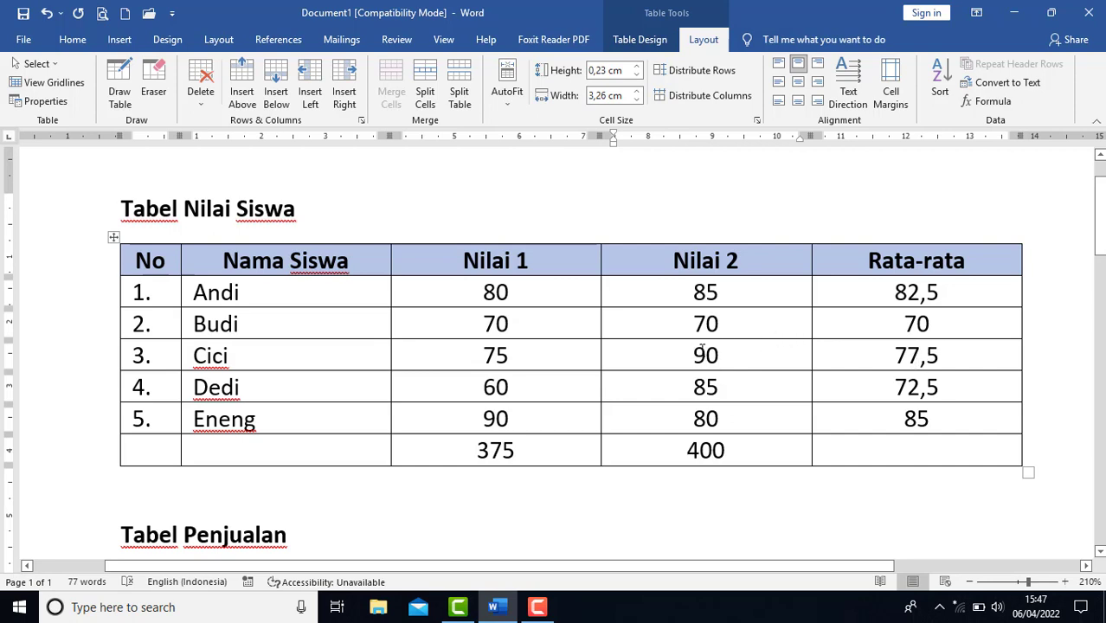
right_click(920, 355)
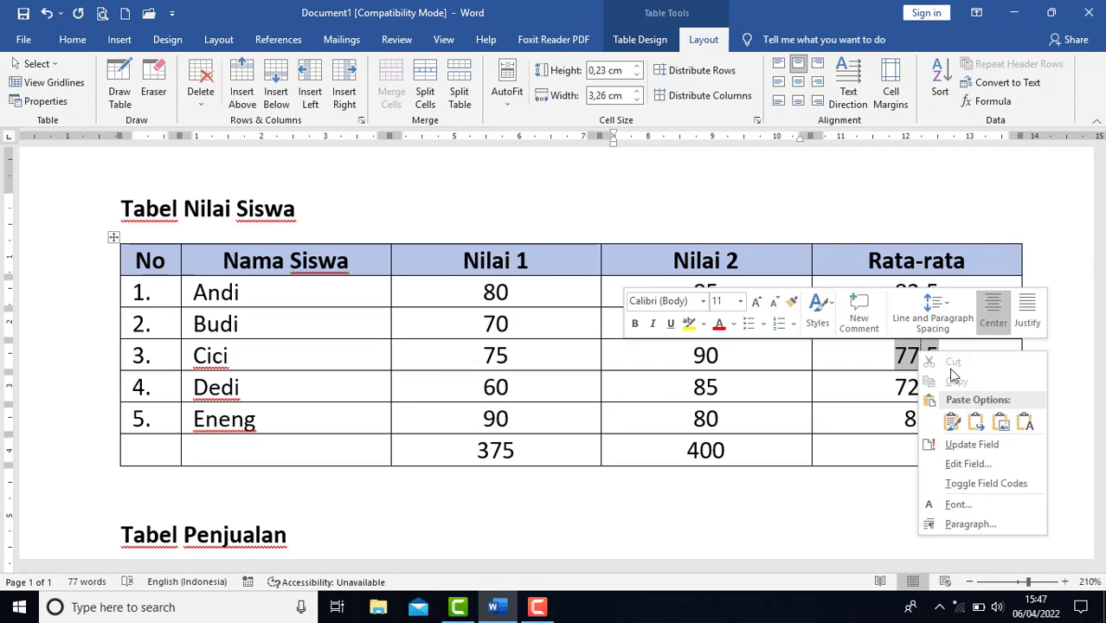
left_click(983, 446)
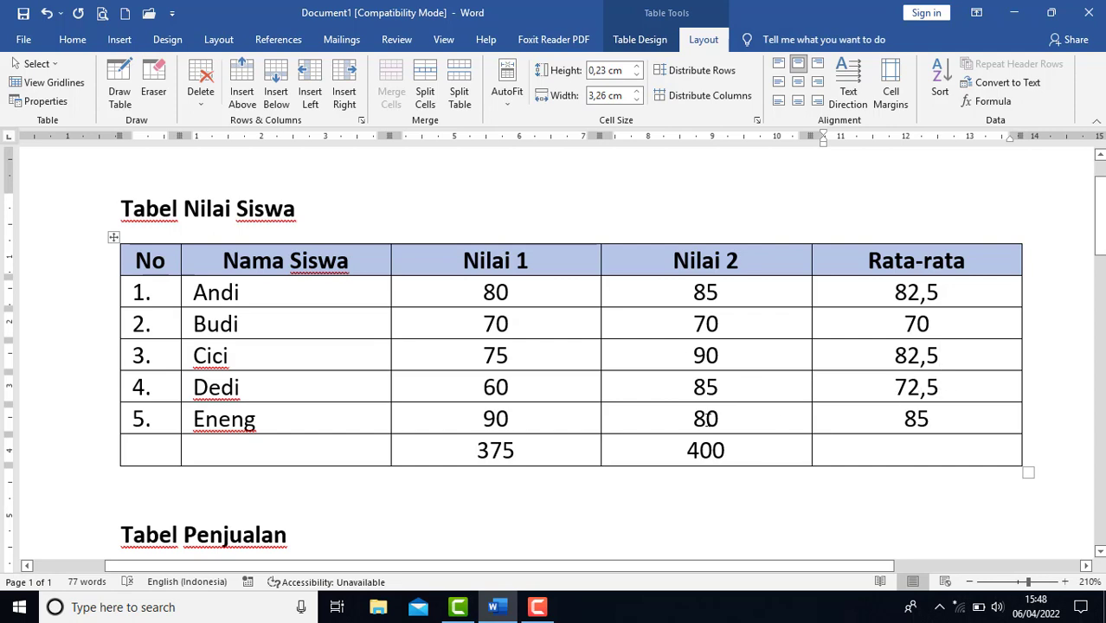
scroll(721, 450, "down", 4)
scroll(721, 450, "up", 4)
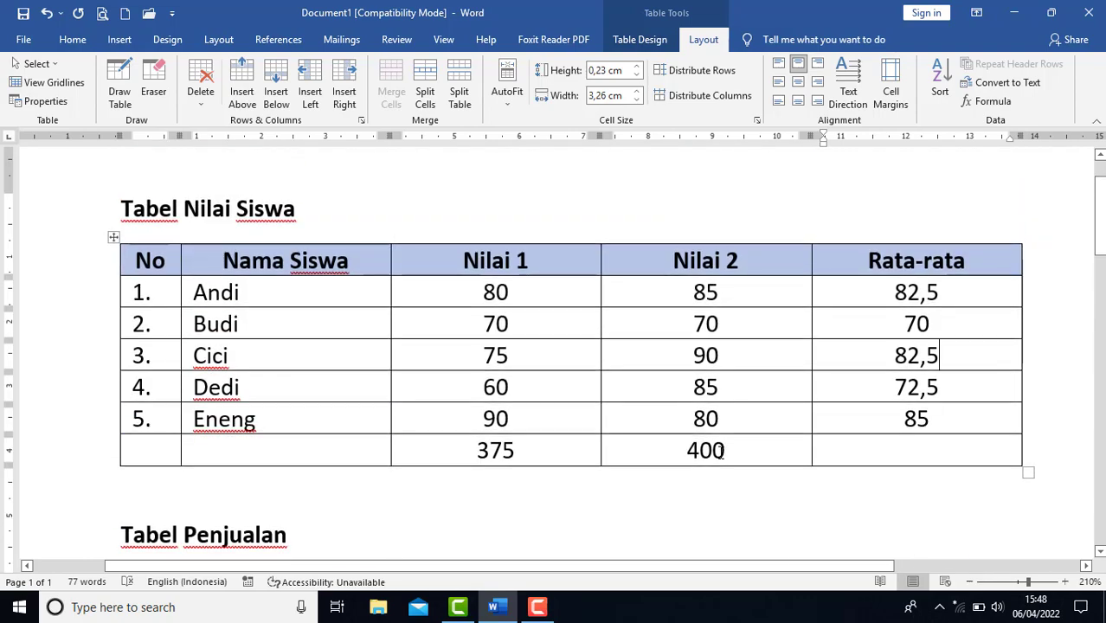
scroll(721, 450, "down", 4)
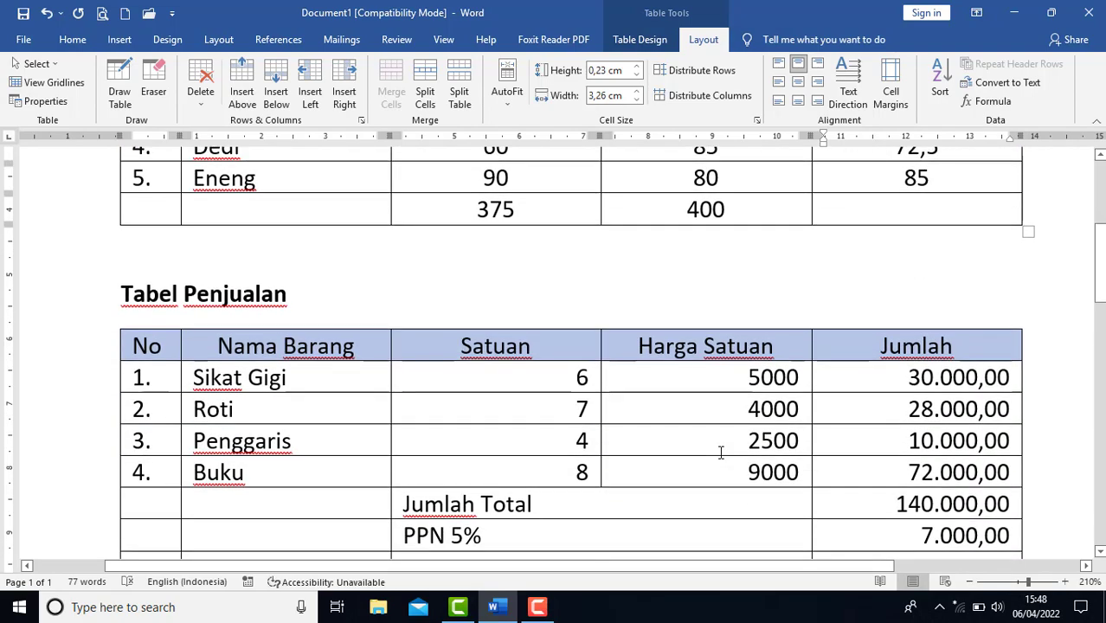
scroll(721, 451, "up", 5)
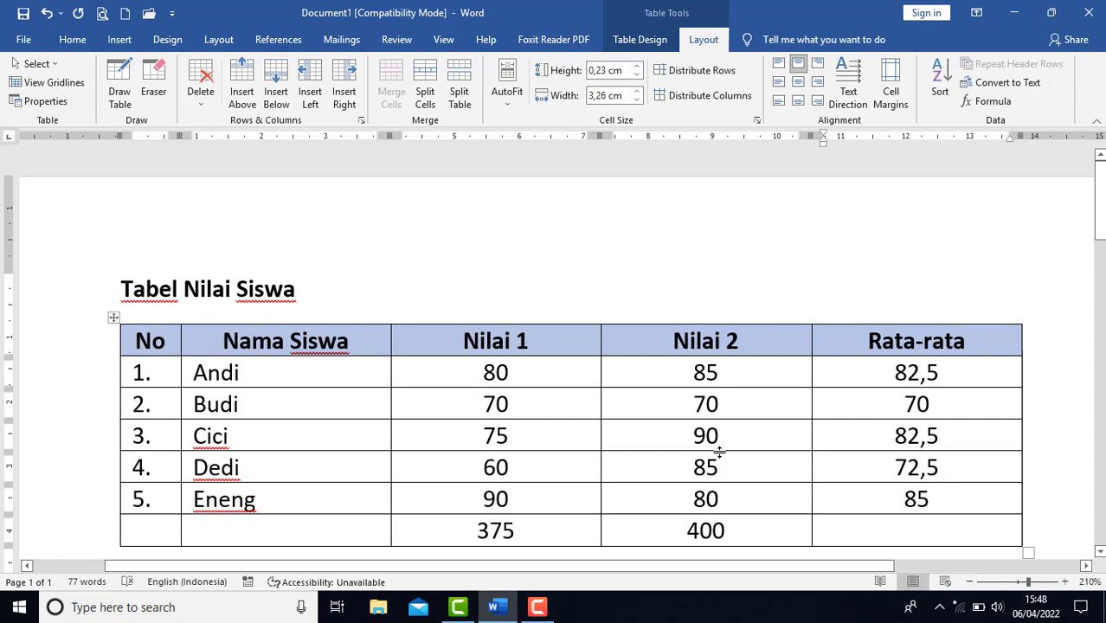
scroll(719, 451, "down", 4)
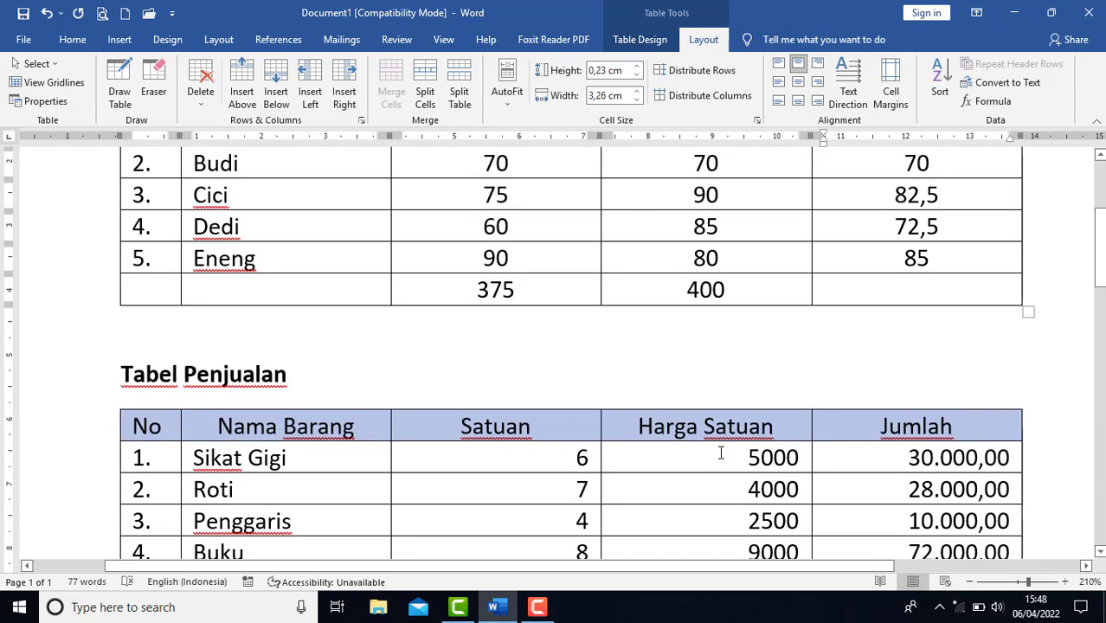
scroll(721, 452, "down", 1)
scroll(720, 451, "up", 5)
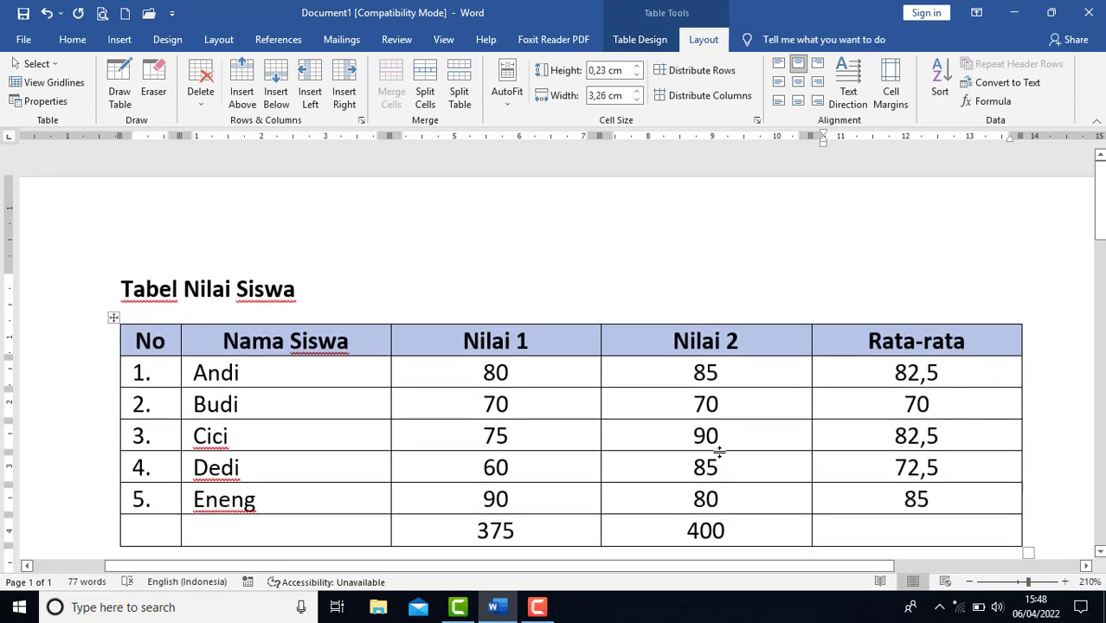